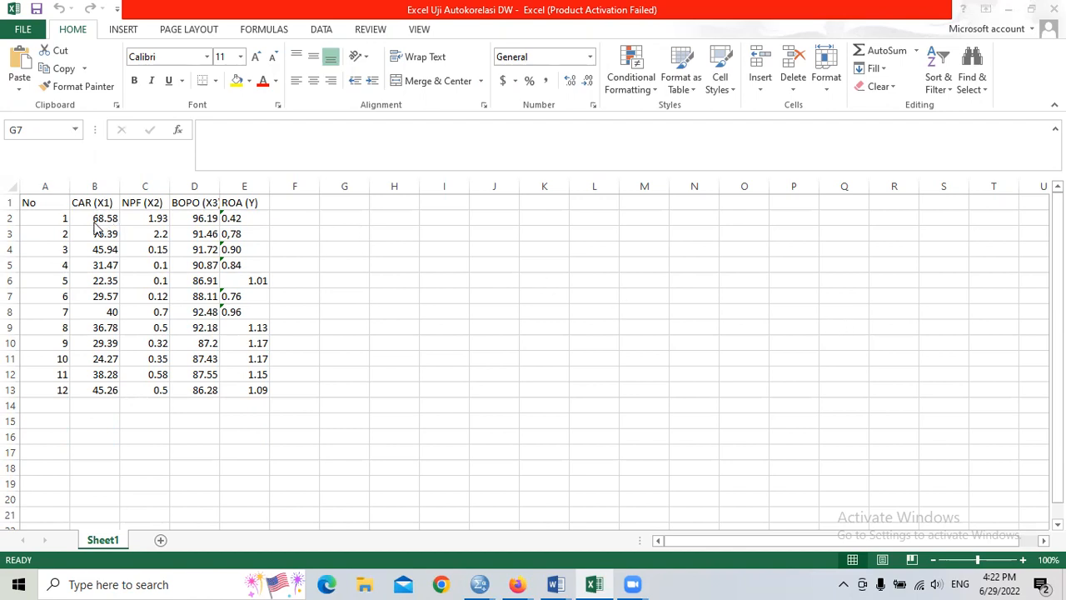
Copy the CAR, NPF, BOPO and ROA values in cells B2:E13 and switch to the empty SPSS data editor
{"action": "left_click_drag", "start_coordinate": [98, 219], "coordinate": [246, 387]}
{"action": "key", "text": "ctrl+c"}
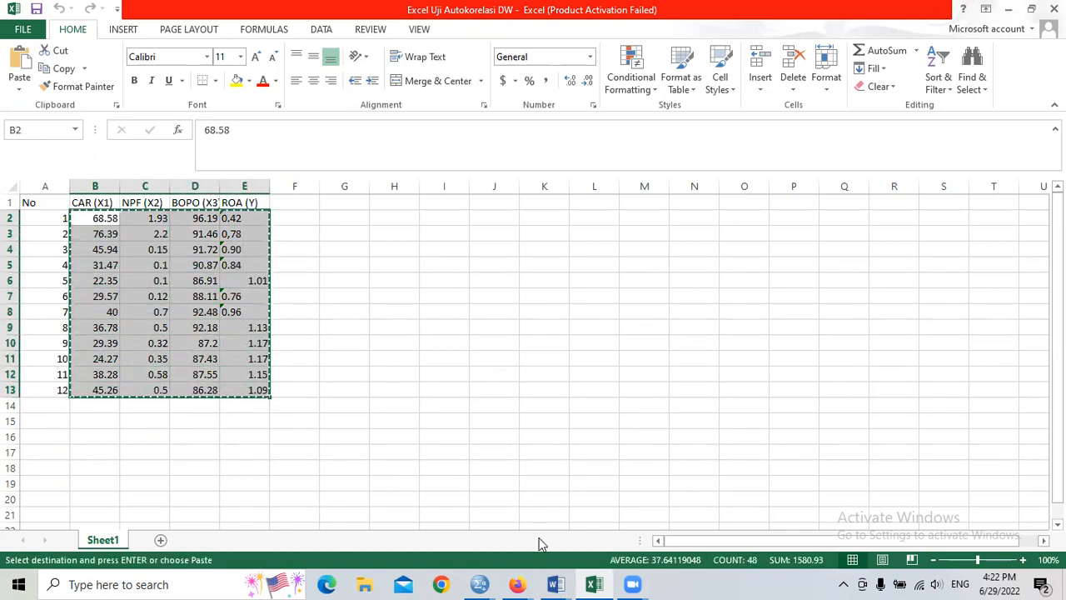
{"action": "left_click", "coordinate": [482, 583]}
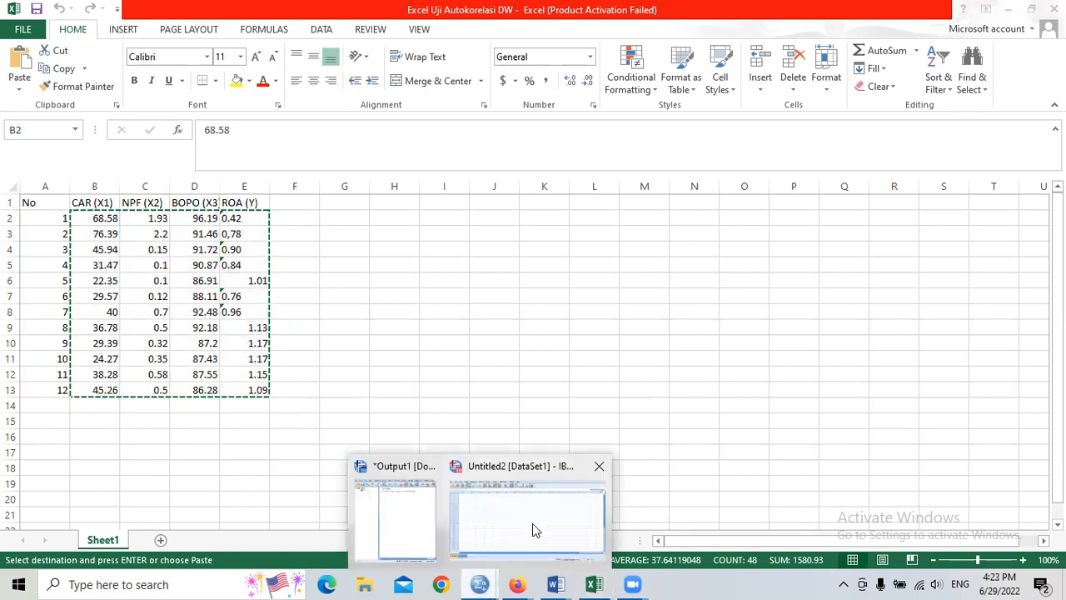
{"action": "left_click", "coordinate": [533, 520]}
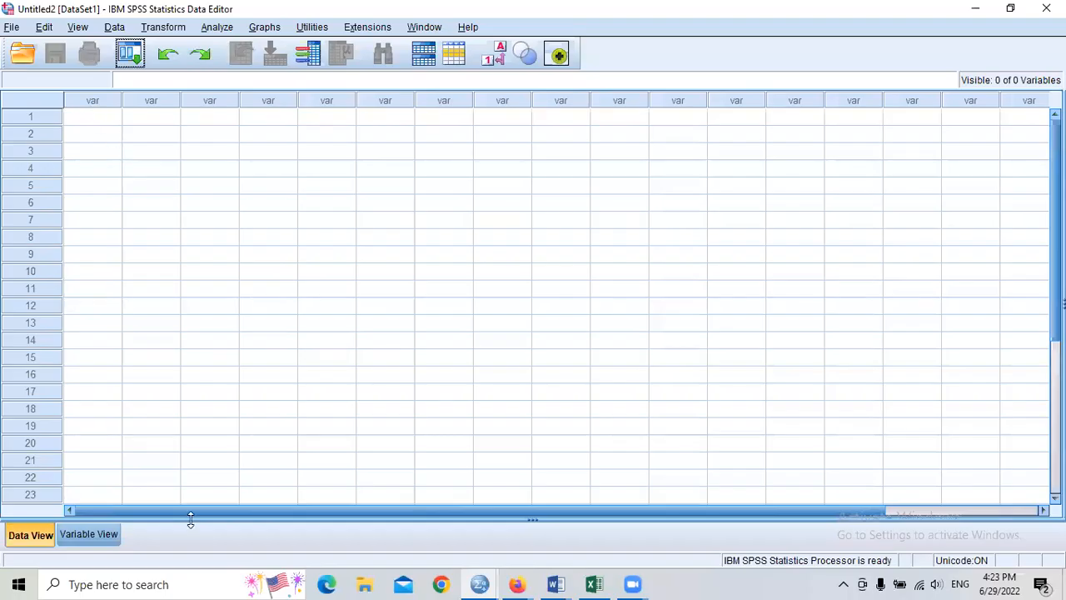
Define four variables named X1, X2, X3 and Y in the variable definitions
{"action": "left_click", "coordinate": [89, 535]}
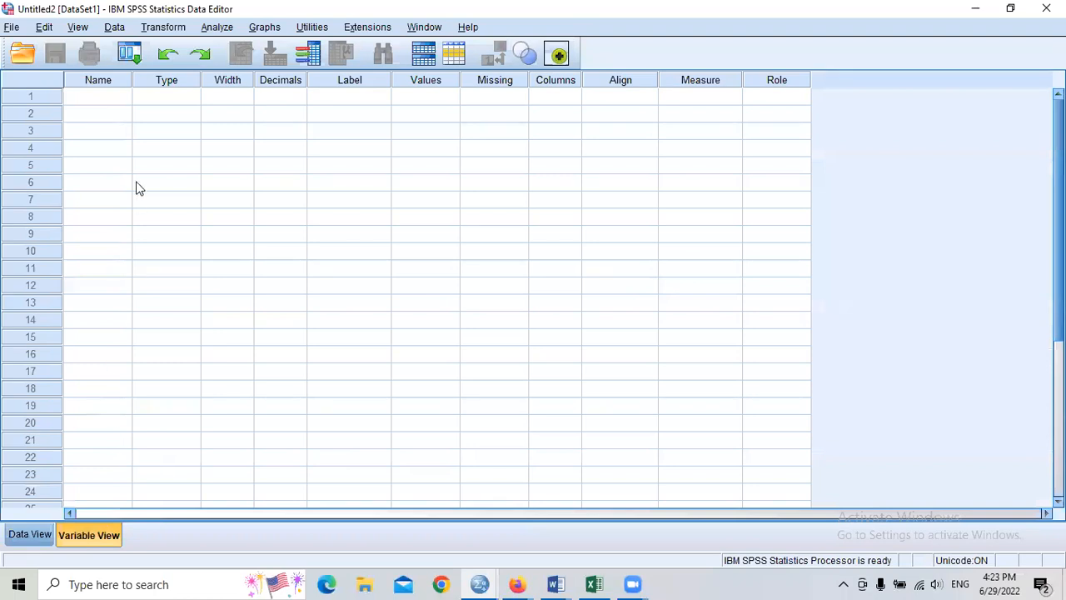
{"action": "left_click", "coordinate": [104, 100]}
{"action": "left_click", "coordinate": [105, 100]}
{"action": "type", "text": "X1"}
{"action": "key", "text": "Return"}
{"action": "type", "text": "X2"}
{"action": "key", "text": "Return"}
{"action": "type", "text": "X3"}
{"action": "key", "text": "Return"}
{"action": "type", "text": "Y"}
Label the variables X1, X2, X3 and Y as CAR, NPF, BOPO and ROA respectively
{"action": "key", "text": "Tab"}
{"action": "key", "text": "Tab"}
{"action": "key", "text": "Tab"}
{"action": "key", "text": "Tab"}
{"action": "key", "text": "Up"}
{"action": "key", "text": "Up"}
{"action": "key", "text": "Up"}
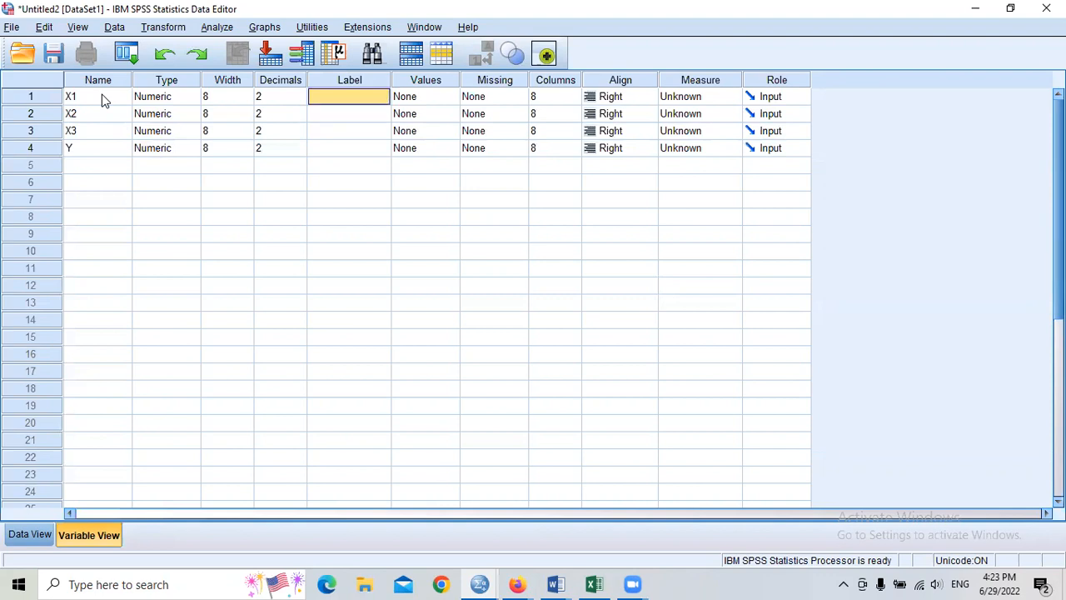
{"action": "type", "text": "CAR"}
{"action": "key", "text": "Return"}
{"action": "type", "text": "NPF"}
{"action": "key", "text": "Return"}
{"action": "type", "text": "BOPO"}
{"action": "key", "text": "Return"}
{"action": "type", "text": "ROA"}
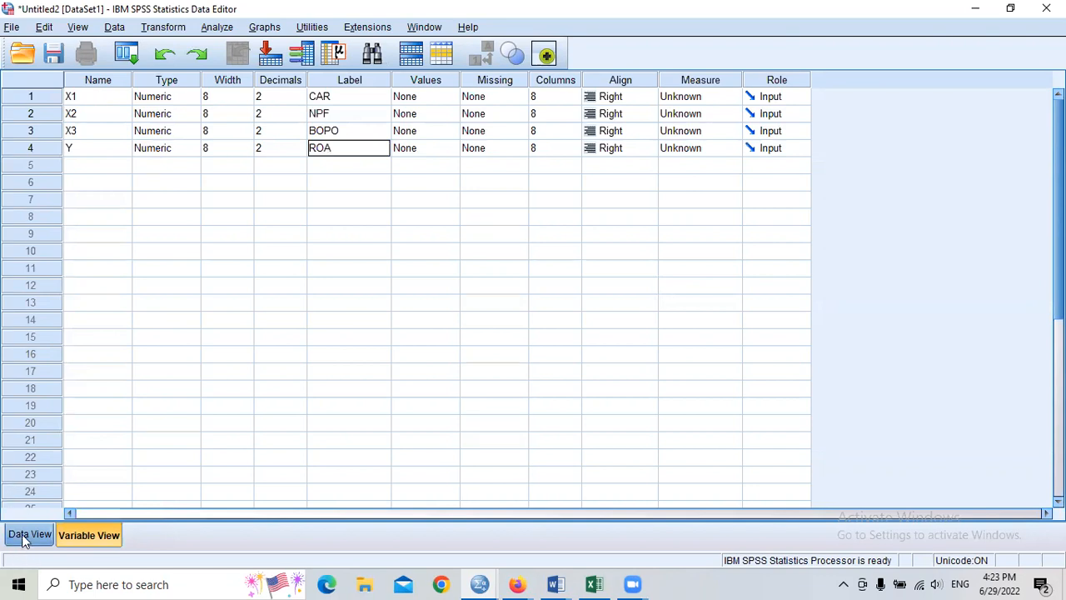
Paste the copied values into the data grid, starting at the first case of X1
{"action": "left_click", "coordinate": [23, 537]}
{"action": "left_click", "coordinate": [92, 125]}
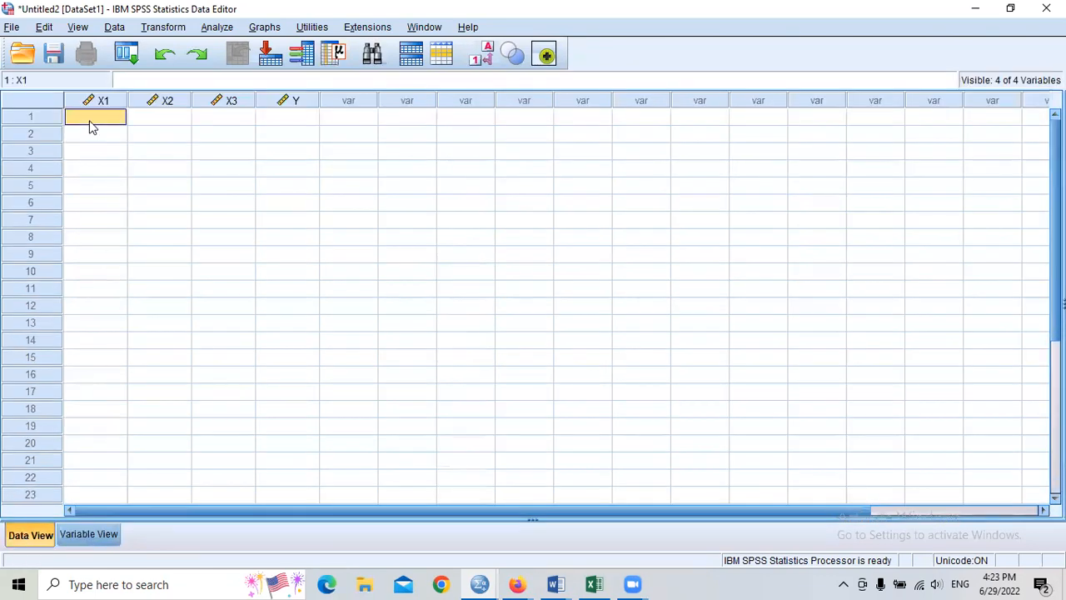
{"action": "key", "text": "ctrl+v"}
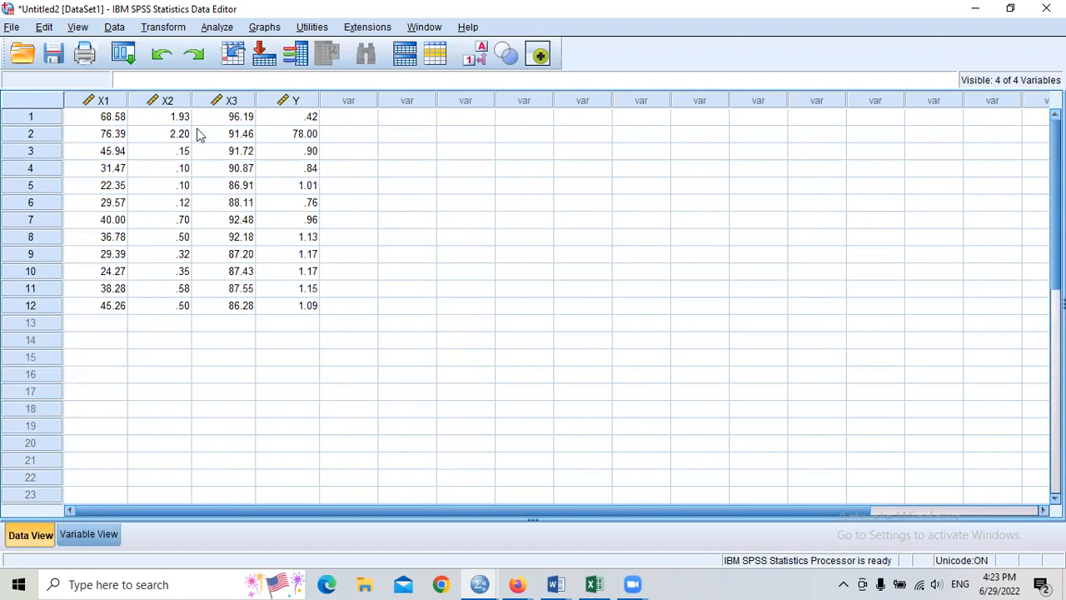
{"action": "left_click", "coordinate": [245, 325]}
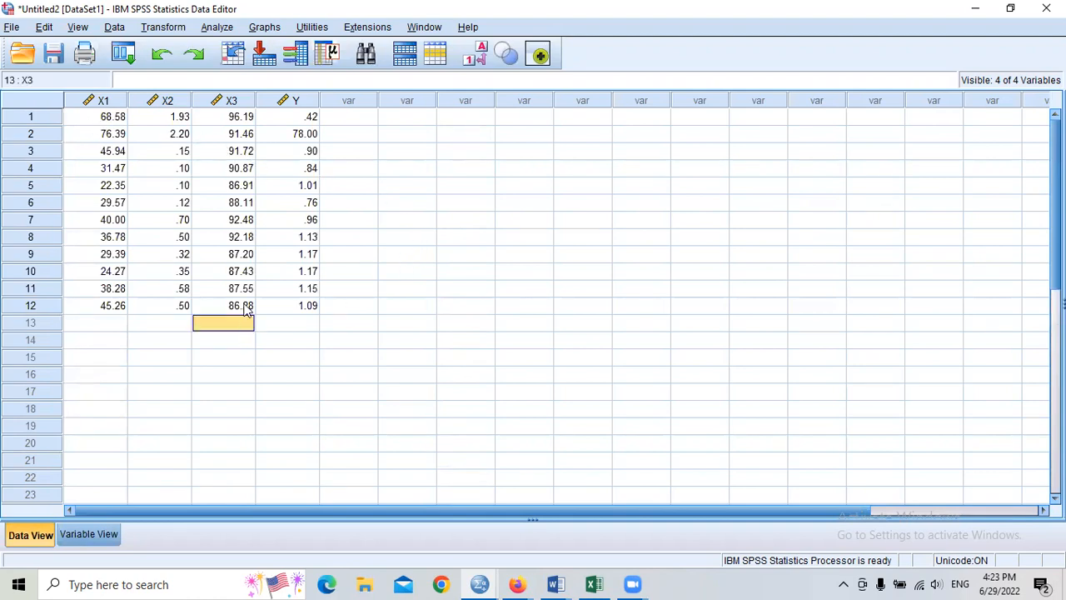
Run a linear regression with ROA [Y] as the dependent variable and CAR [X1], NPF [X2] and BOPO [X3] as independents
{"action": "left_click", "coordinate": [215, 28]}
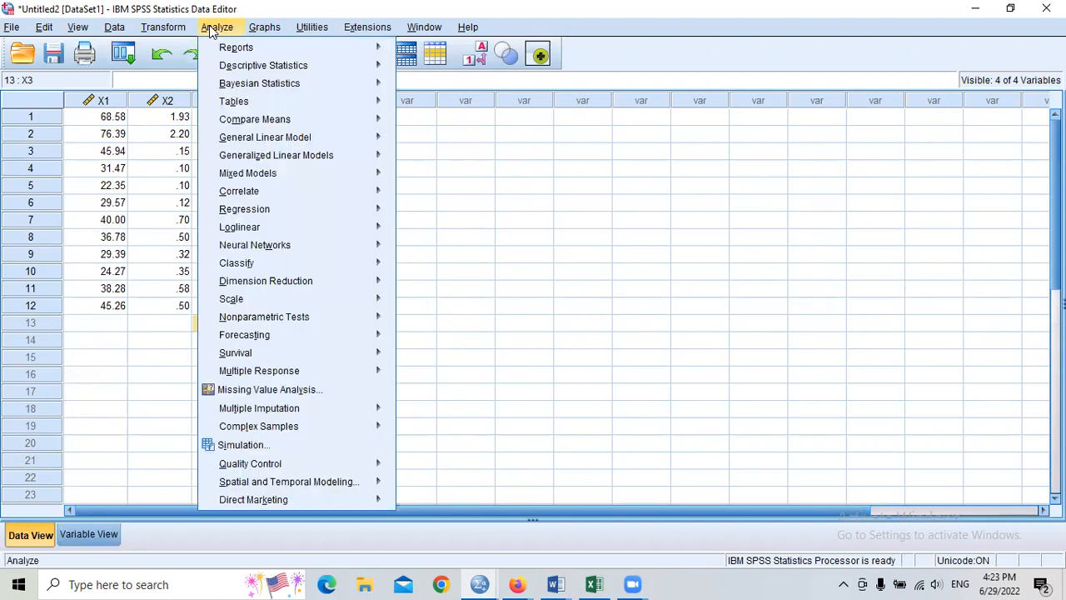
{"action": "mouse_move", "coordinate": [283, 215]}
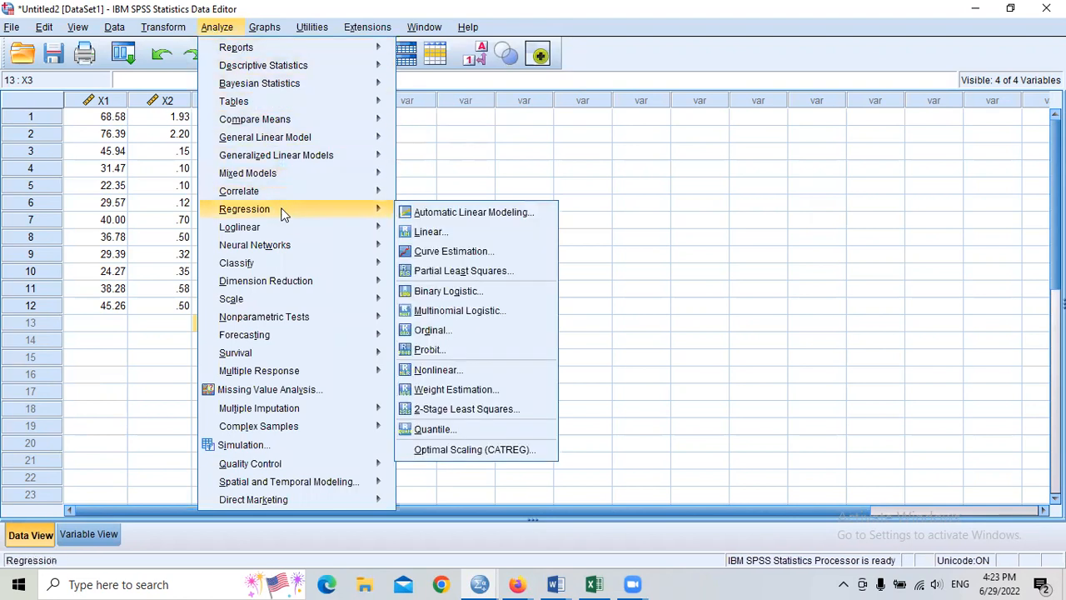
{"action": "left_click", "coordinate": [476, 233]}
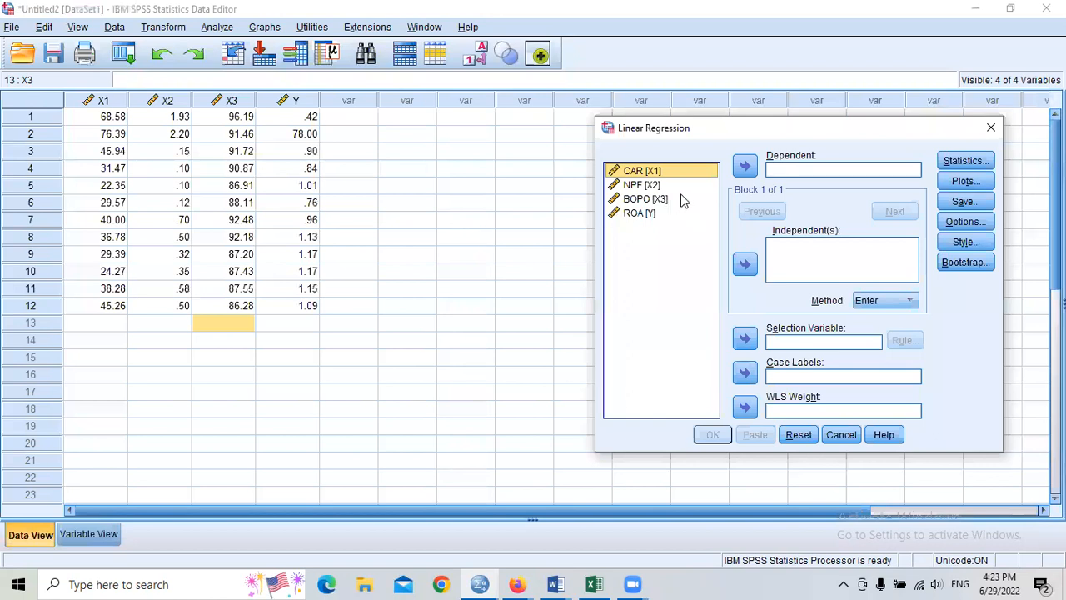
{"action": "left_click", "coordinate": [639, 214]}
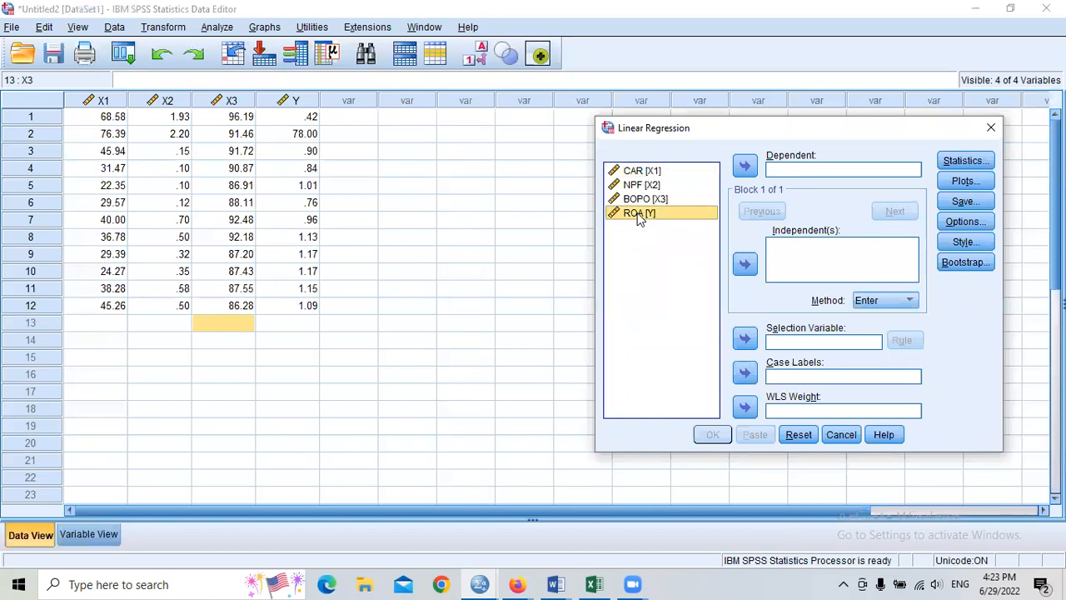
{"action": "left_click", "coordinate": [746, 167]}
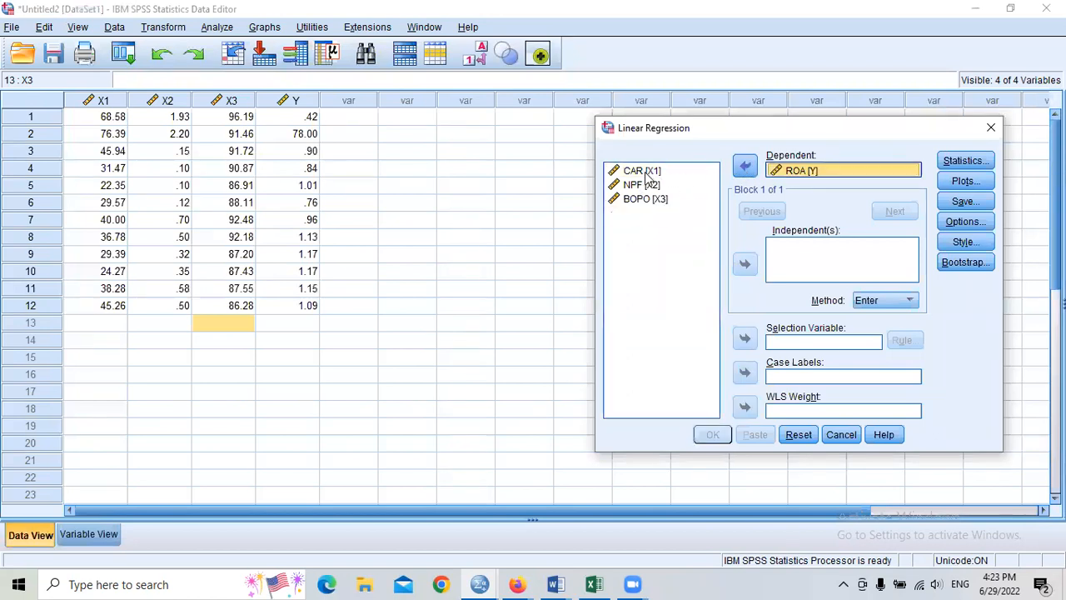
{"action": "left_click_drag", "start_coordinate": [646, 172], "coordinate": [646, 199]}
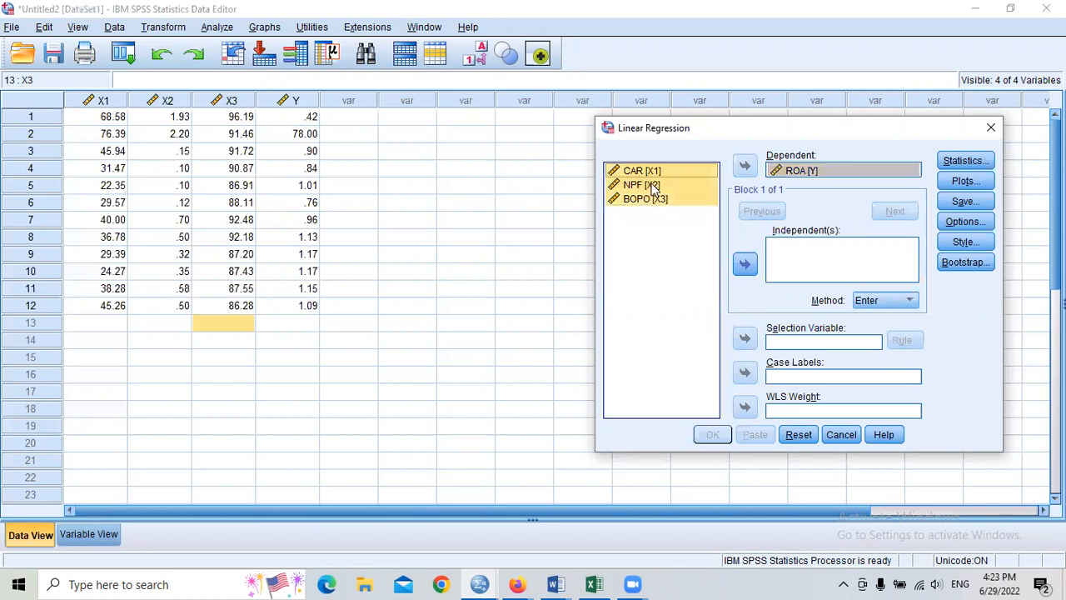
{"action": "left_click", "coordinate": [745, 264]}
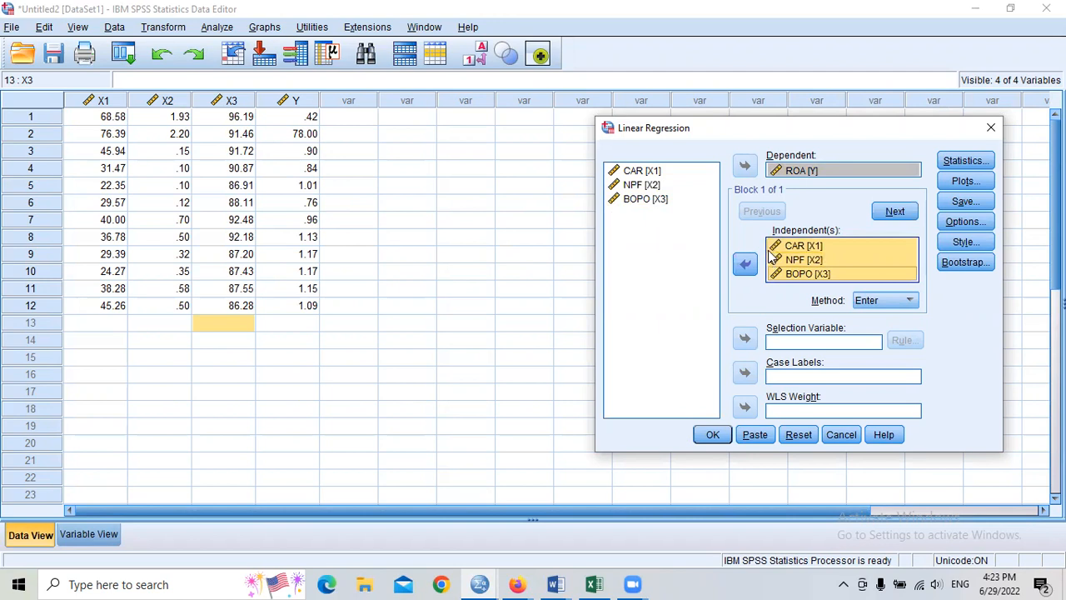
{"action": "left_click", "coordinate": [713, 435]}
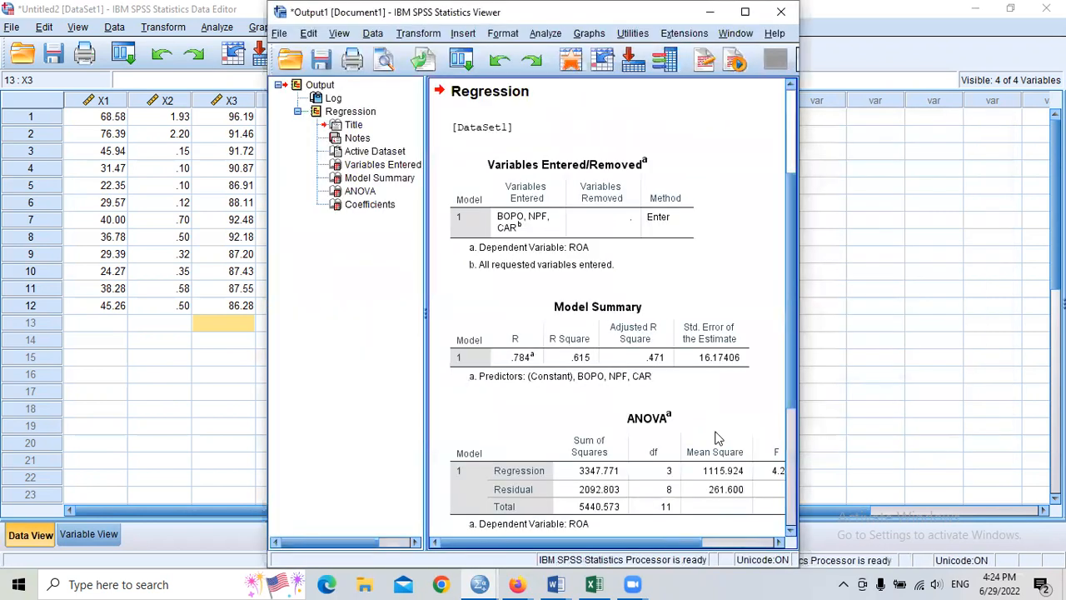
Maximize the output viewer and examine the regression tables, especially the Coefficients table
{"action": "left_click", "coordinate": [745, 12]}
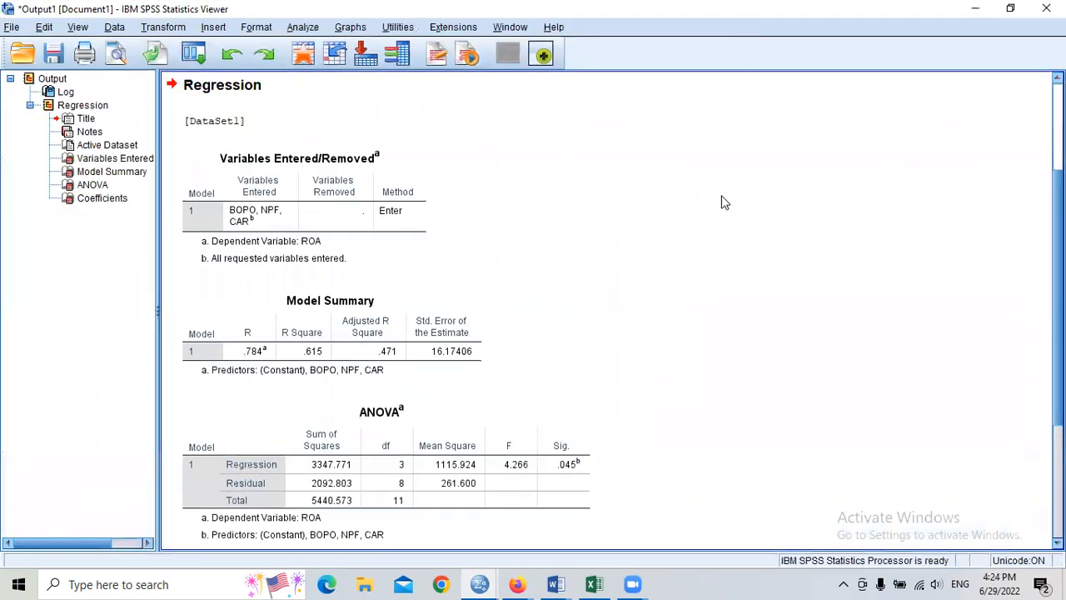
{"action": "scroll", "coordinate": [614, 330], "scroll_direction": "down", "scroll_amount": 5}
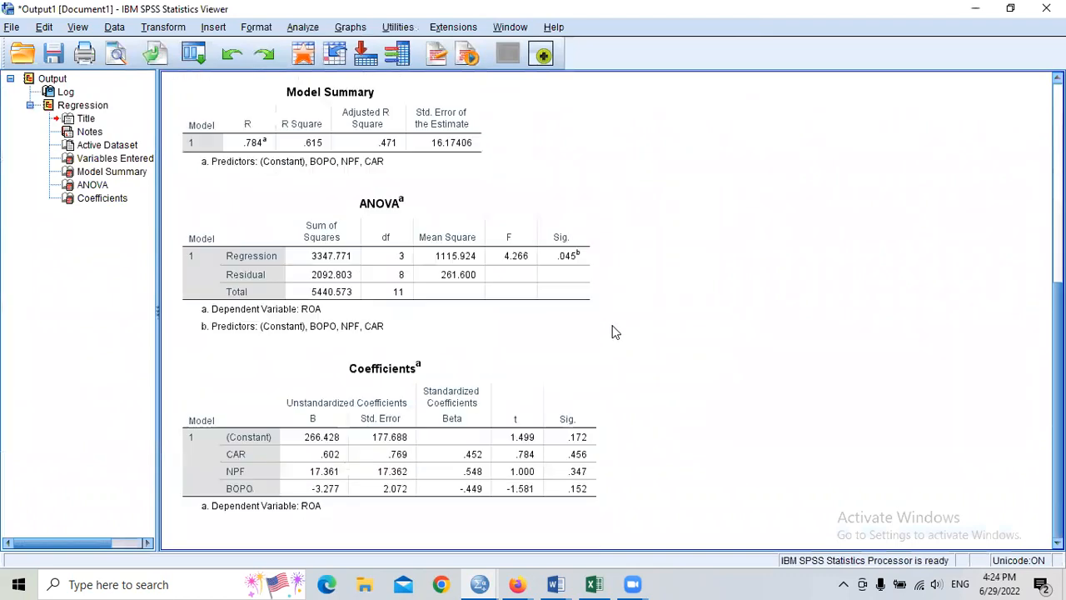
{"action": "scroll", "coordinate": [614, 331], "scroll_direction": "up", "scroll_amount": 8}
{"action": "scroll", "coordinate": [614, 331], "scroll_direction": "up", "scroll_amount": 1}
{"action": "scroll", "coordinate": [614, 331], "scroll_direction": "down", "scroll_amount": 8}
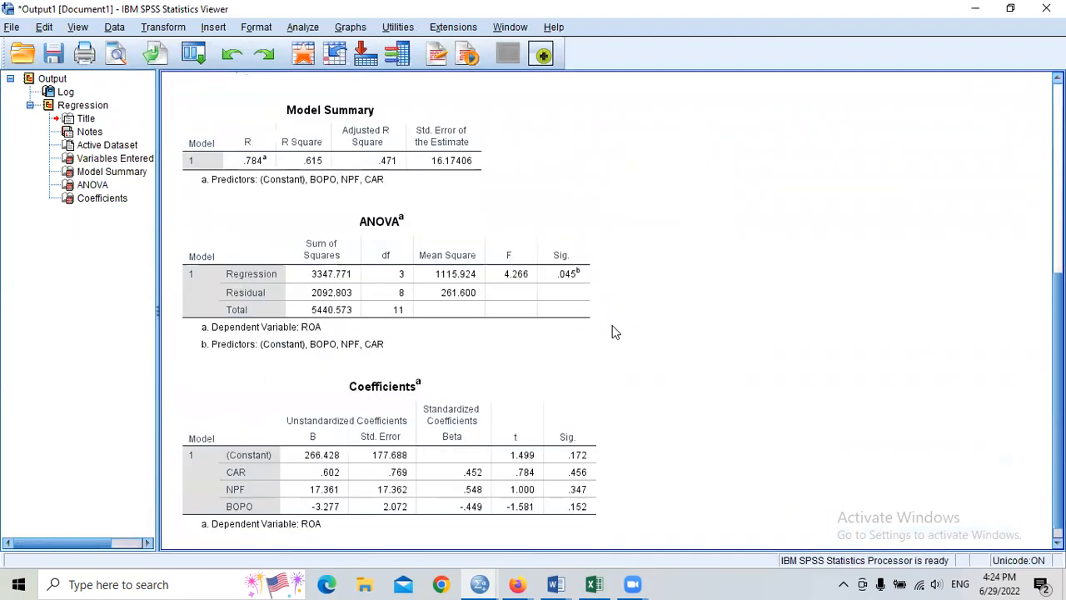
{"action": "scroll", "coordinate": [614, 331], "scroll_direction": "down", "scroll_amount": 1}
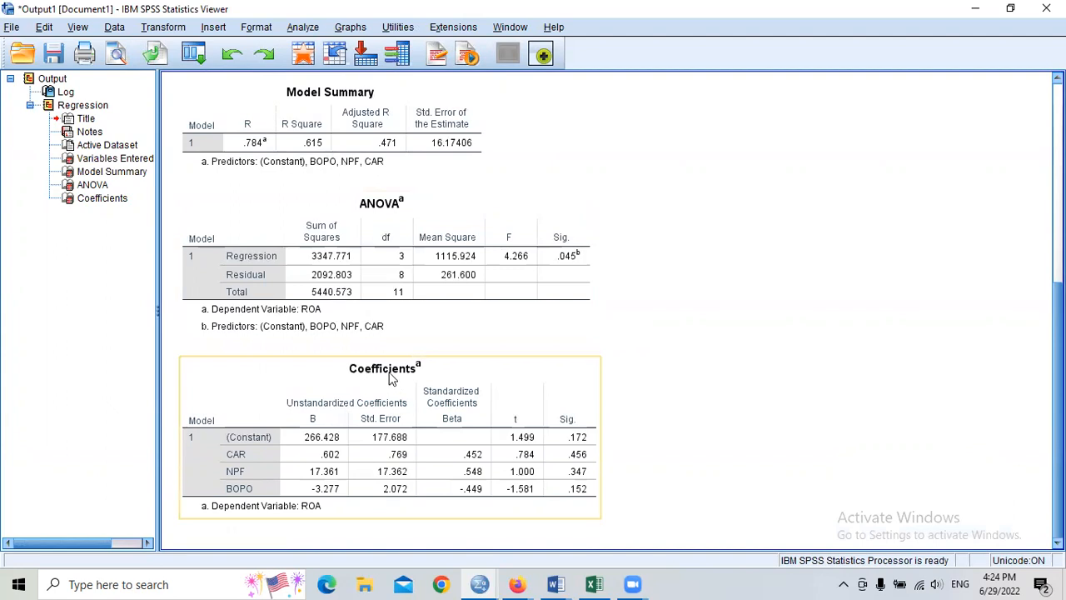
{"action": "left_click", "coordinate": [392, 379]}
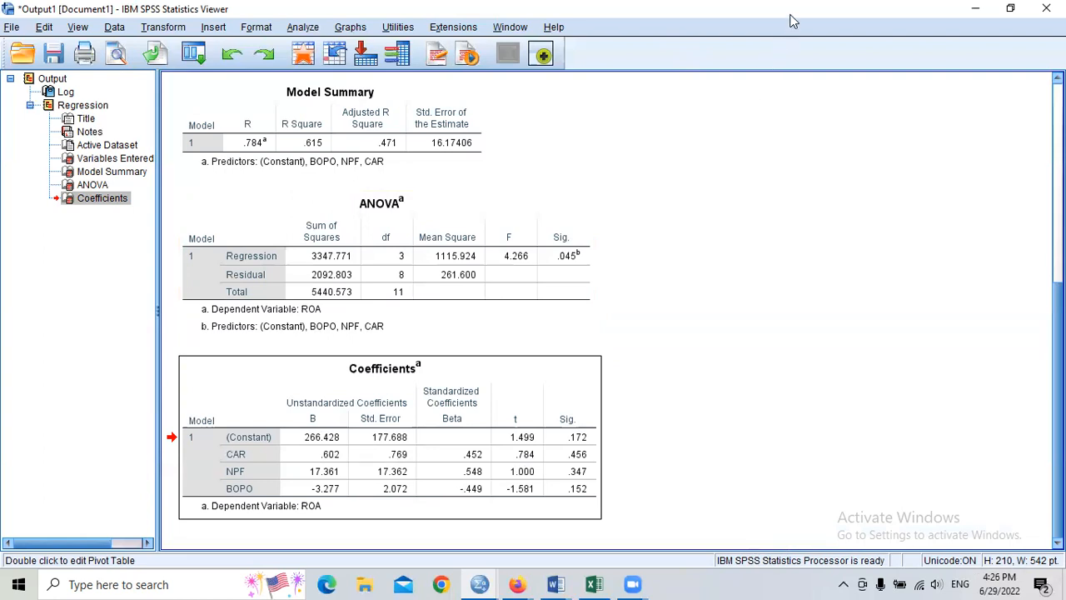
Place the regression output side by side with the Word thesis document, with the Coefficients table's t and Sig. columns in view
{"action": "key", "text": "super+Right"}
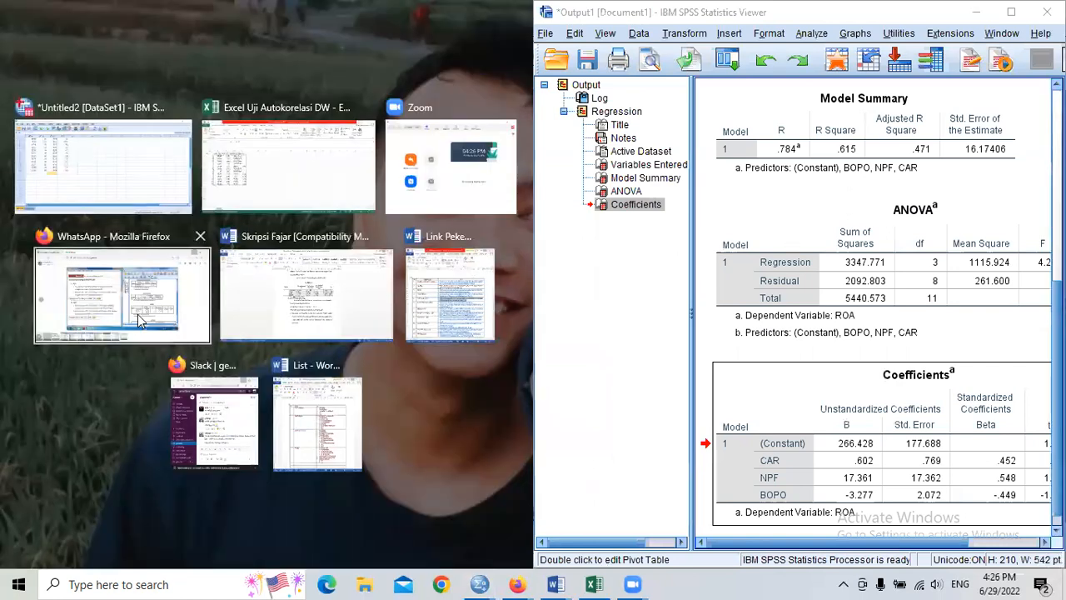
{"action": "left_click", "coordinate": [229, 308]}
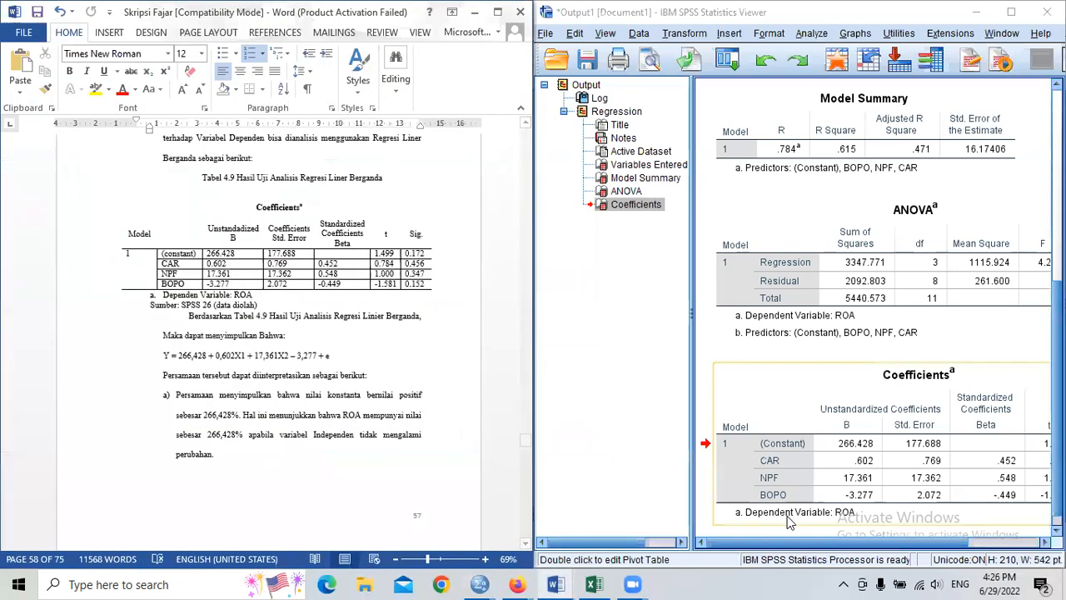
{"action": "left_click_drag", "start_coordinate": [827, 543], "coordinate": [886, 543]}
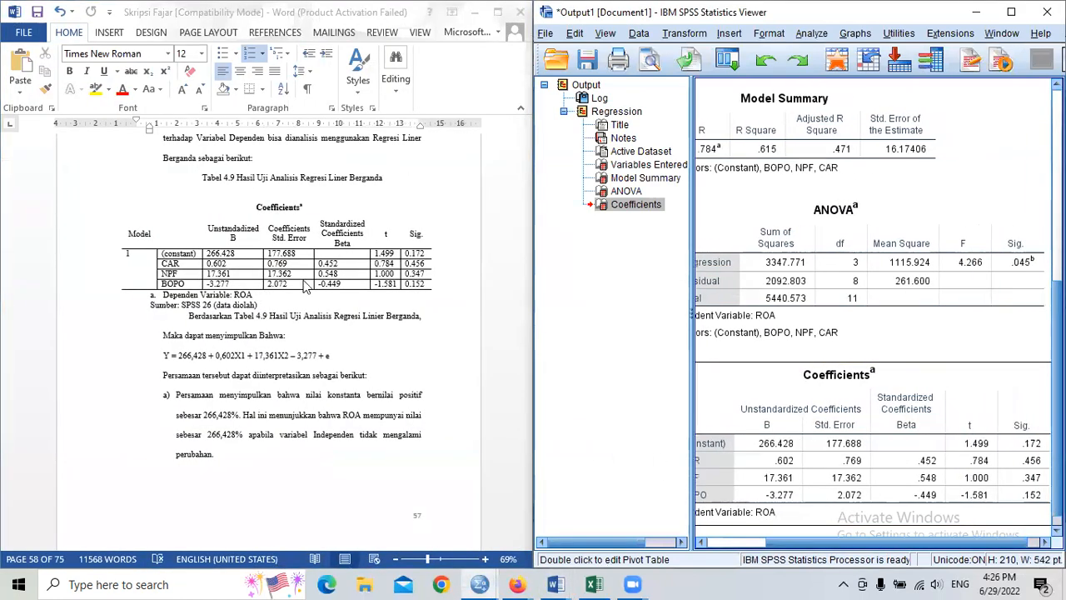
Compare the thesis's Table 4.9 and regression equation with the SPSS Coefficients output, examining the constant term in particular
{"action": "left_click", "coordinate": [240, 265]}
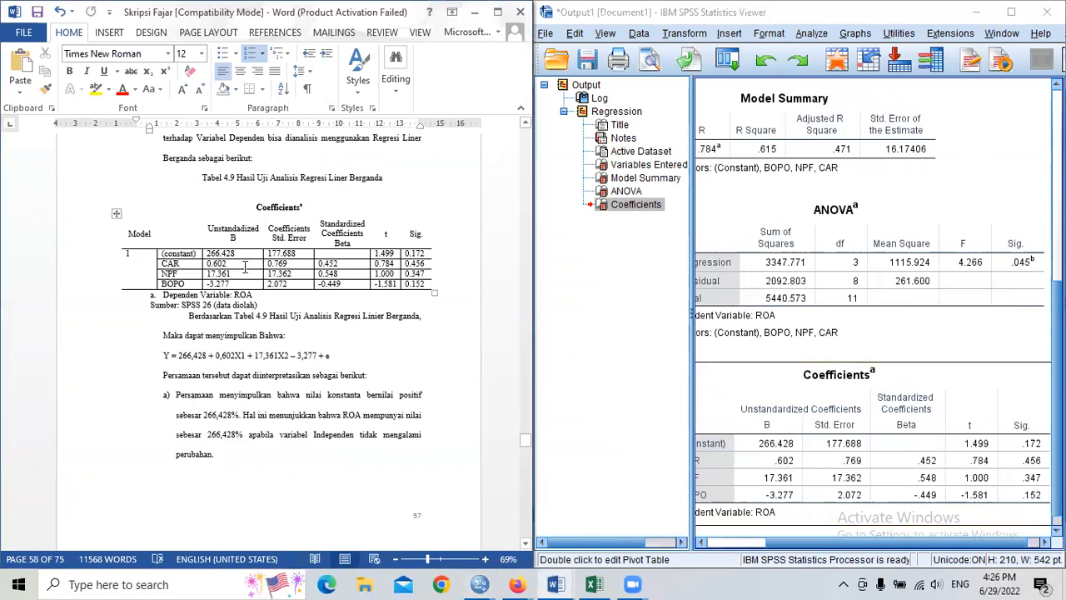
{"action": "scroll", "coordinate": [231, 315], "scroll_direction": "down", "scroll_amount": 1}
{"action": "scroll", "coordinate": [232, 315], "scroll_direction": "up", "scroll_amount": 1}
{"action": "scroll", "coordinate": [363, 319], "scroll_direction": "down", "scroll_amount": 1}
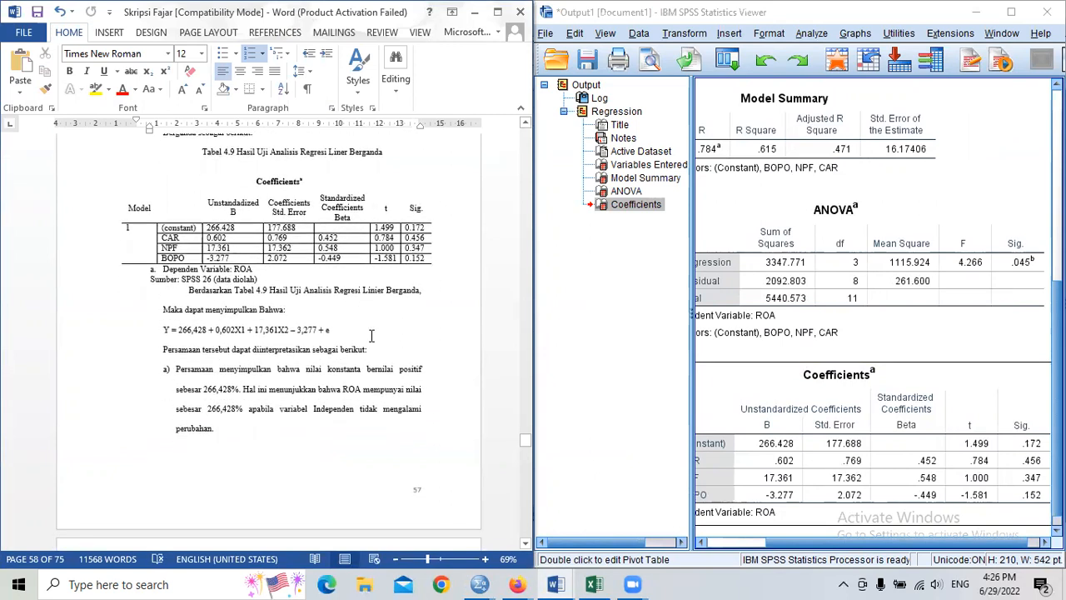
{"action": "left_click_drag", "start_coordinate": [332, 330], "coordinate": [153, 330]}
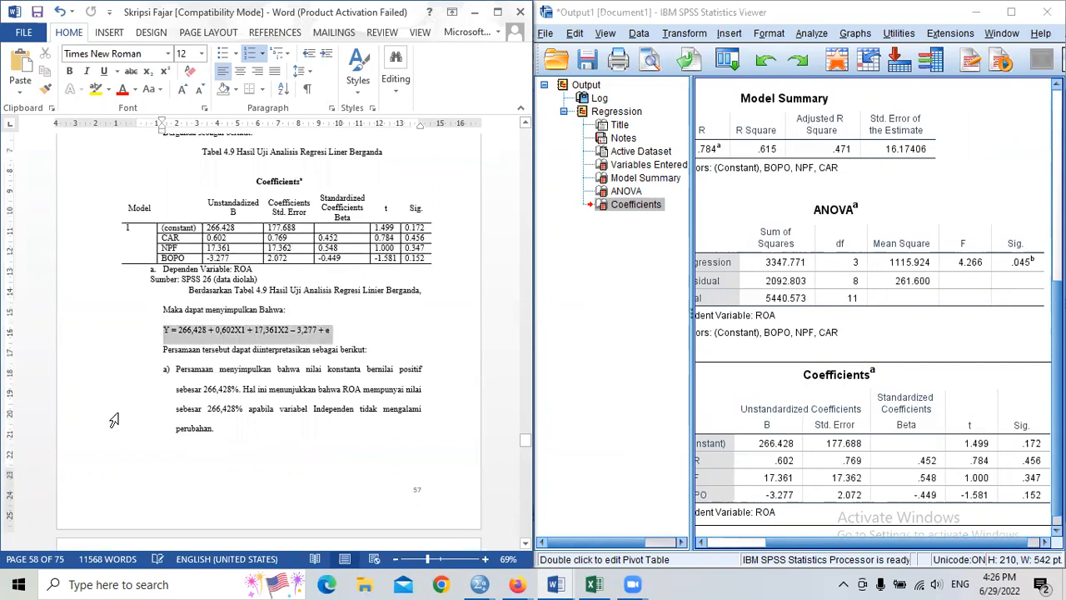
{"action": "left_click", "coordinate": [185, 330]}
{"action": "double_click", "coordinate": [184, 330]}
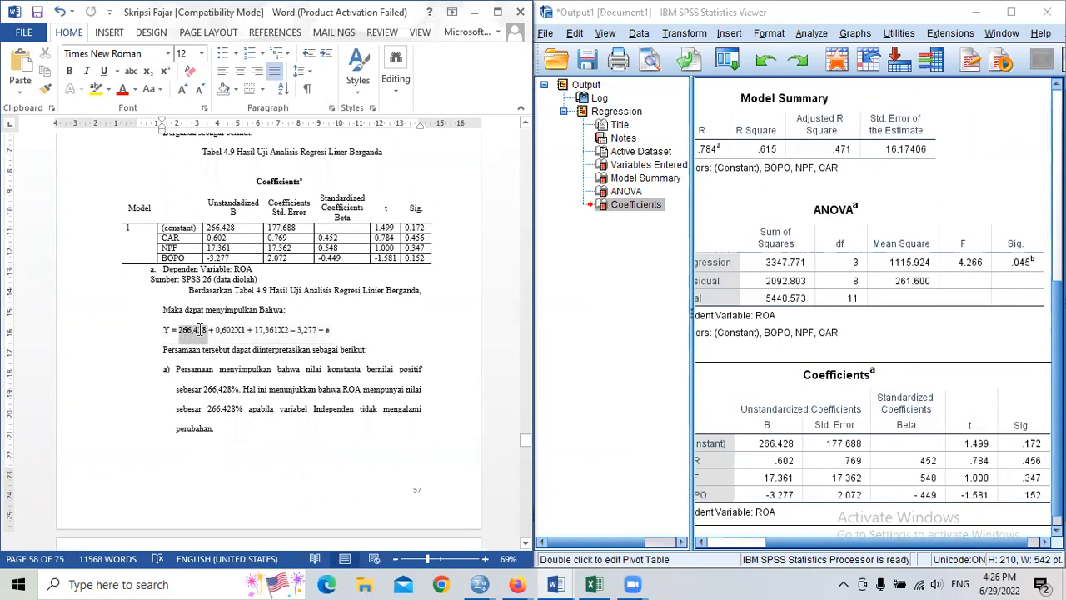
{"action": "left_click", "coordinate": [248, 228]}
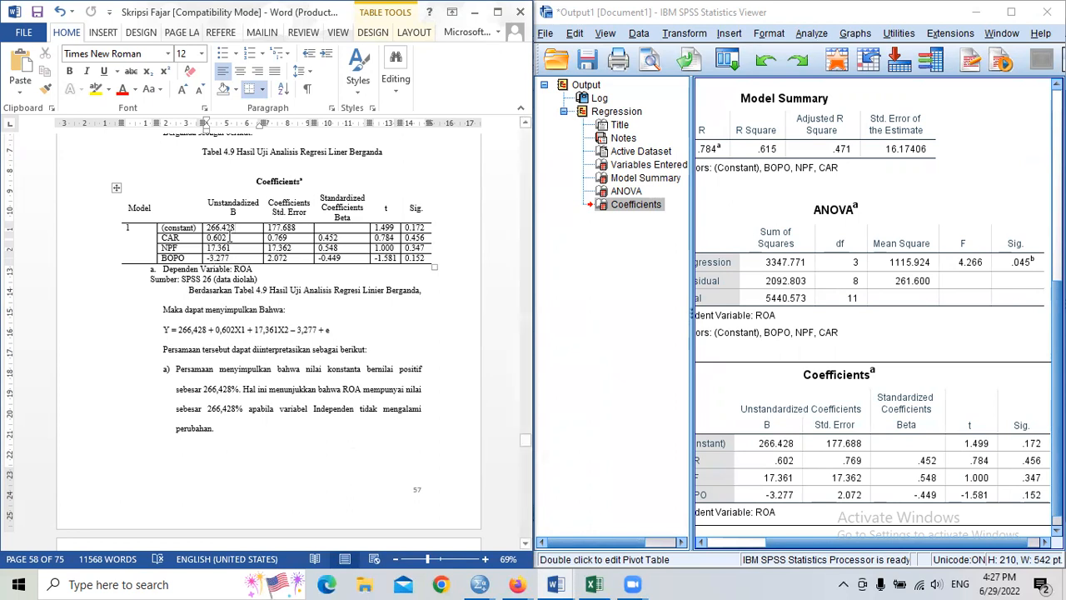
{"action": "left_click_drag", "start_coordinate": [243, 229], "coordinate": [185, 229]}
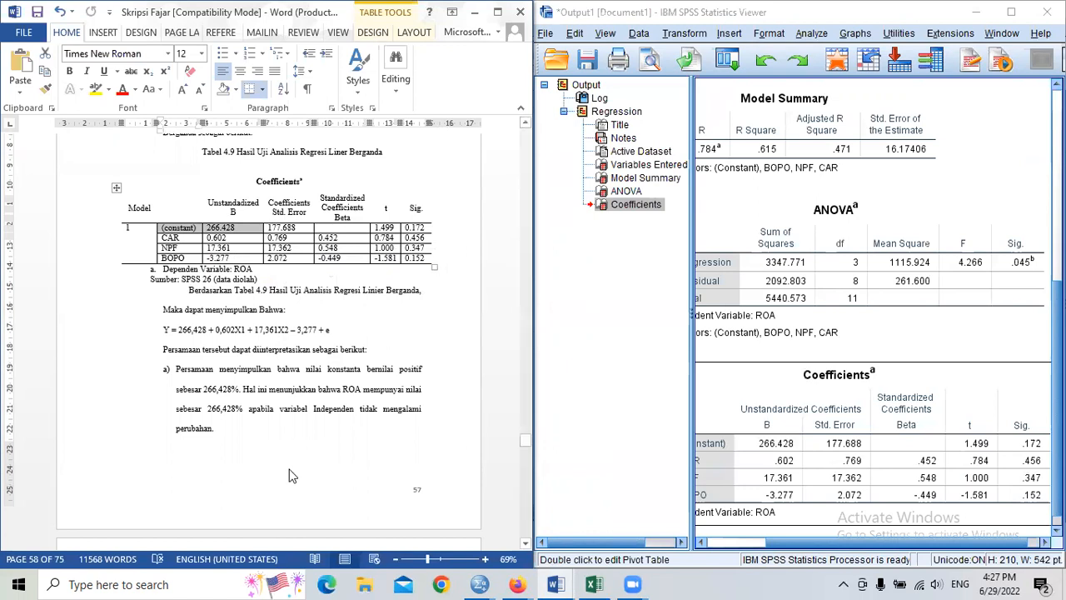
{"action": "scroll", "coordinate": [290, 468], "scroll_direction": "down", "scroll_amount": 2}
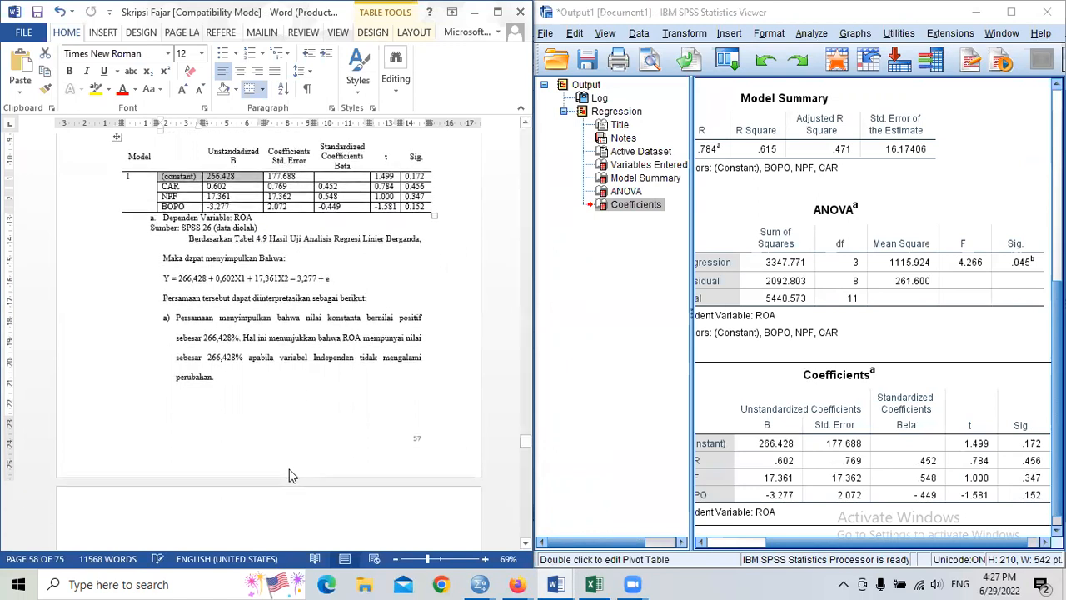
{"action": "left_click", "coordinate": [224, 175]}
Correct the variable code after CAR to X1 in item b) of the equation's interpretation
{"action": "scroll", "coordinate": [265, 390], "scroll_direction": "down", "scroll_amount": 4}
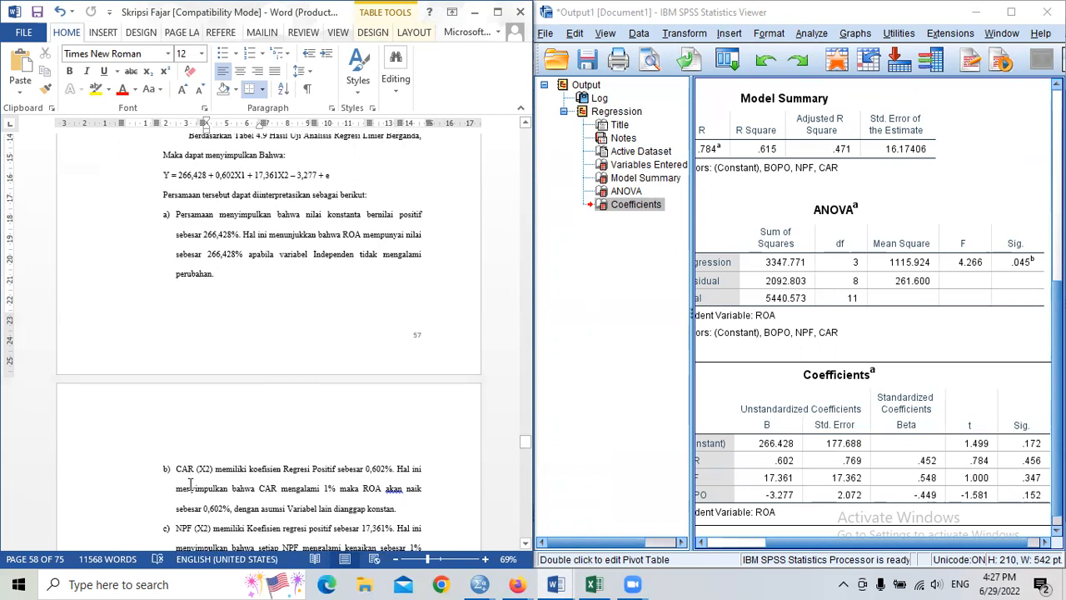
{"action": "scroll", "coordinate": [191, 483], "scroll_direction": "up", "scroll_amount": 3}
{"action": "scroll", "coordinate": [219, 403], "scroll_direction": "down", "scroll_amount": 5}
{"action": "left_click", "coordinate": [211, 391]}
{"action": "key", "text": "BackSpace"}
{"action": "type", "text": "1"}
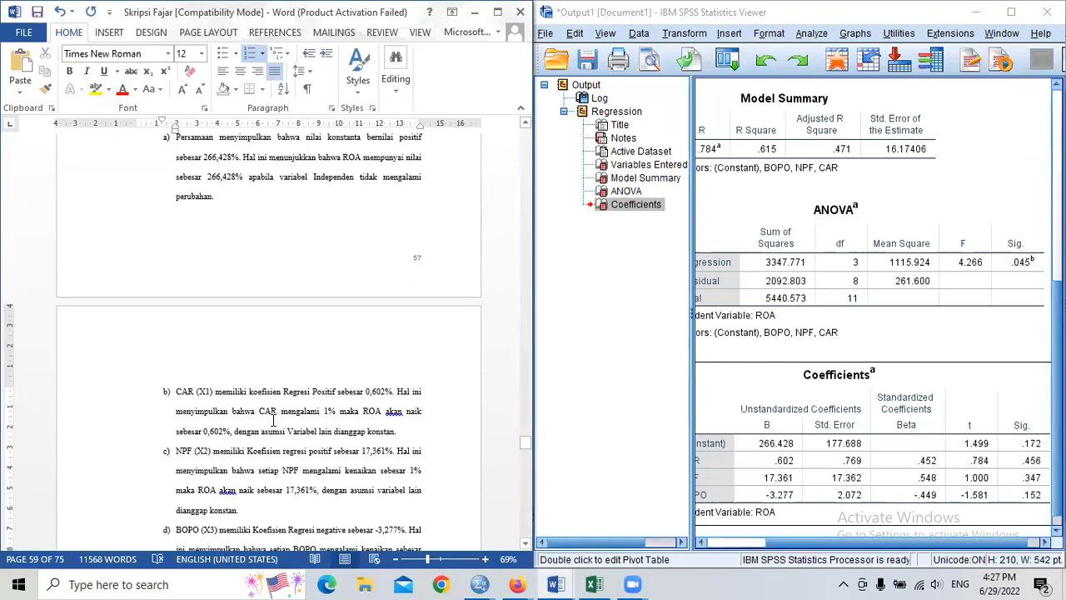
{"action": "scroll", "coordinate": [273, 420], "scroll_direction": "up", "scroll_amount": 5}
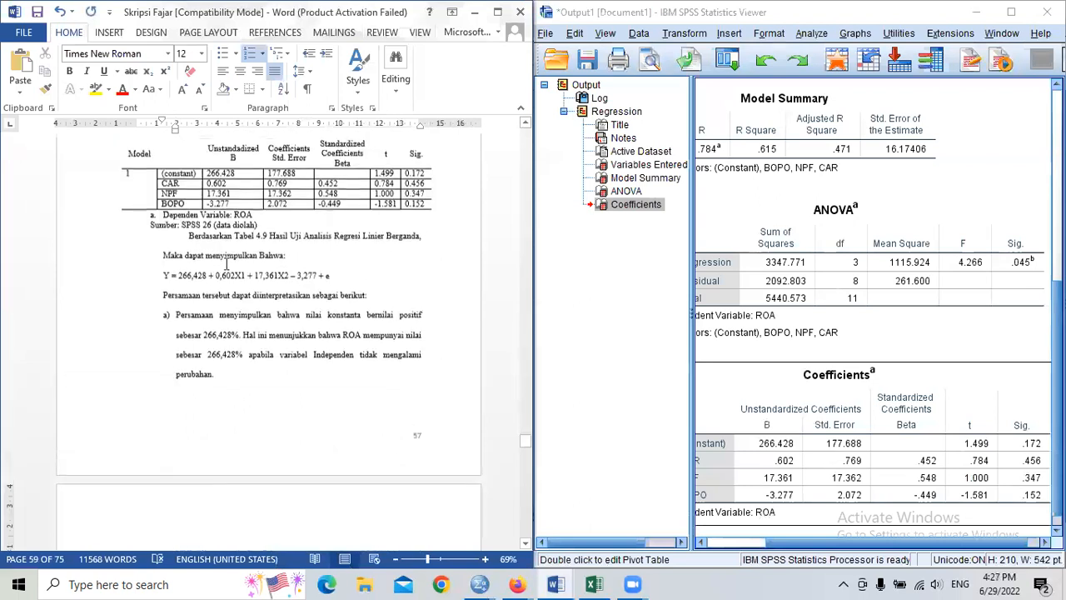
Compare the thesis's interpretations of the CAR, NPF and BOPO coefficients in items b) to d) with Table 4.9 and the SPSS Coefficients output
{"action": "left_click_drag", "start_coordinate": [234, 185], "coordinate": [209, 186]}
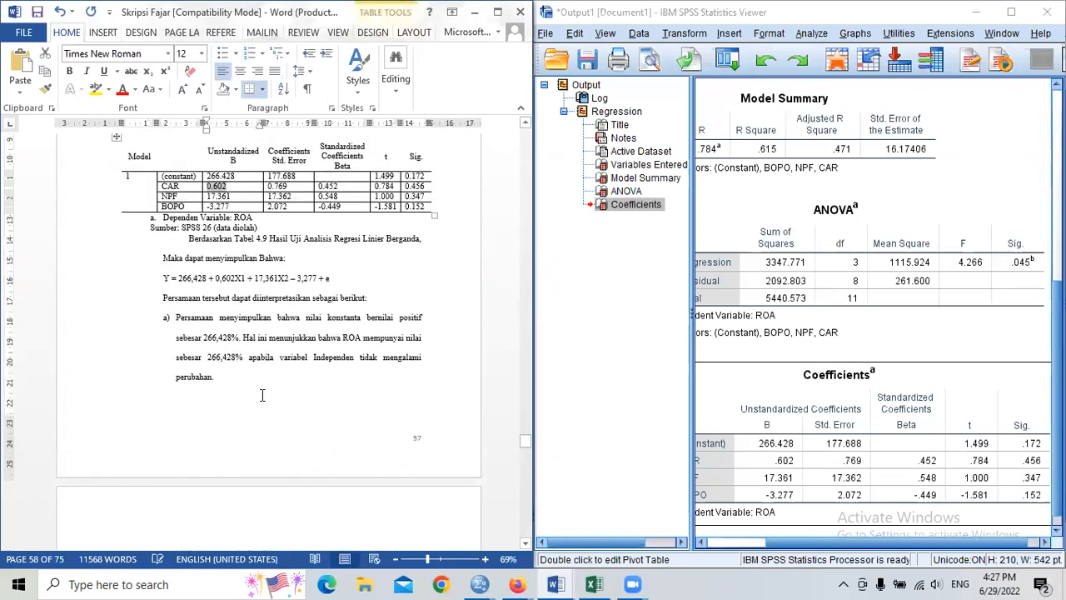
{"action": "scroll", "coordinate": [262, 395], "scroll_direction": "down", "scroll_amount": 3}
{"action": "scroll", "coordinate": [263, 395], "scroll_direction": "down", "scroll_amount": 1}
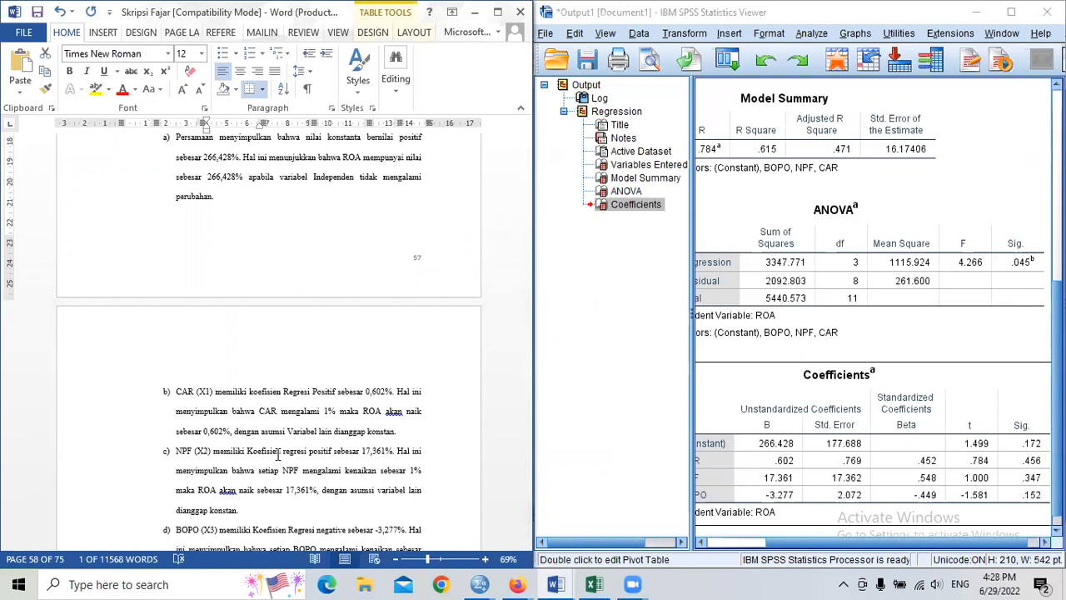
{"action": "scroll", "coordinate": [283, 450], "scroll_direction": "down", "scroll_amount": 3}
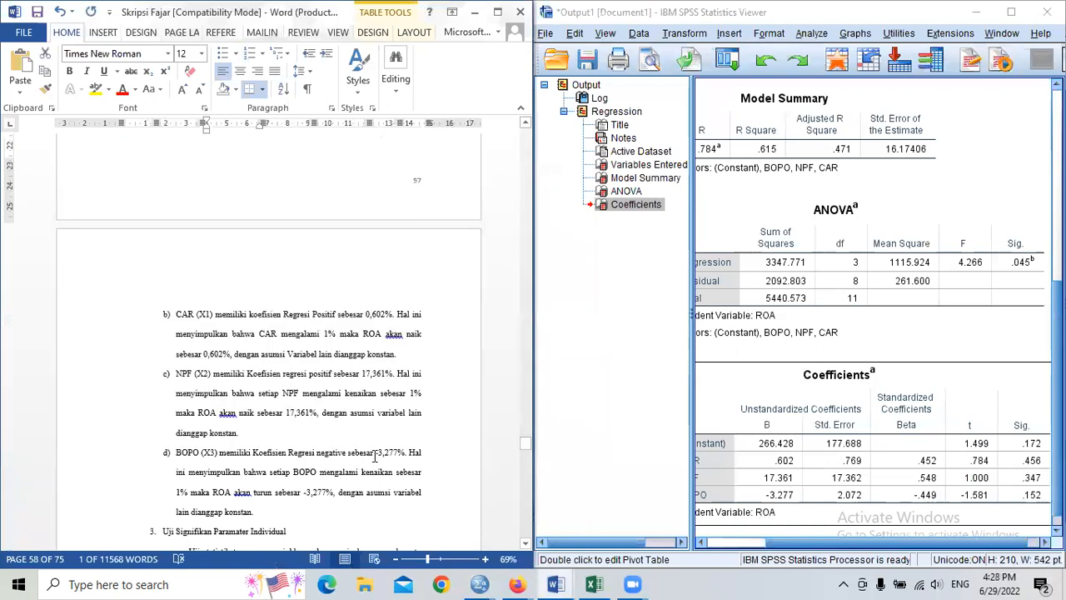
{"action": "left_click", "coordinate": [746, 497]}
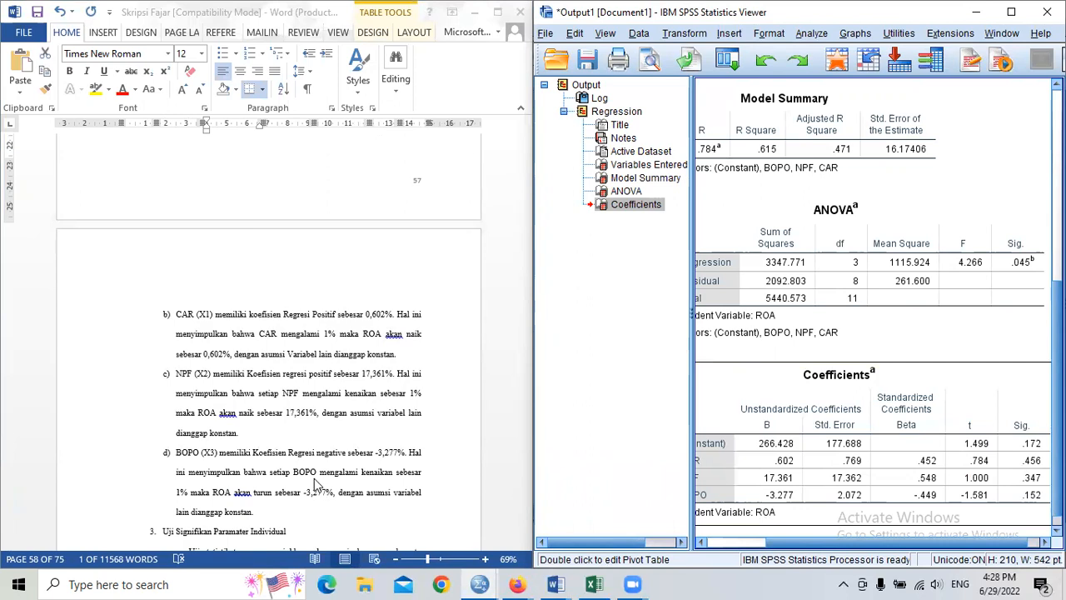
{"action": "left_click", "coordinate": [359, 401]}
{"action": "scroll", "coordinate": [359, 401], "scroll_direction": "up", "scroll_amount": 2}
{"action": "scroll", "coordinate": [359, 400], "scroll_direction": "up", "scroll_amount": 6}
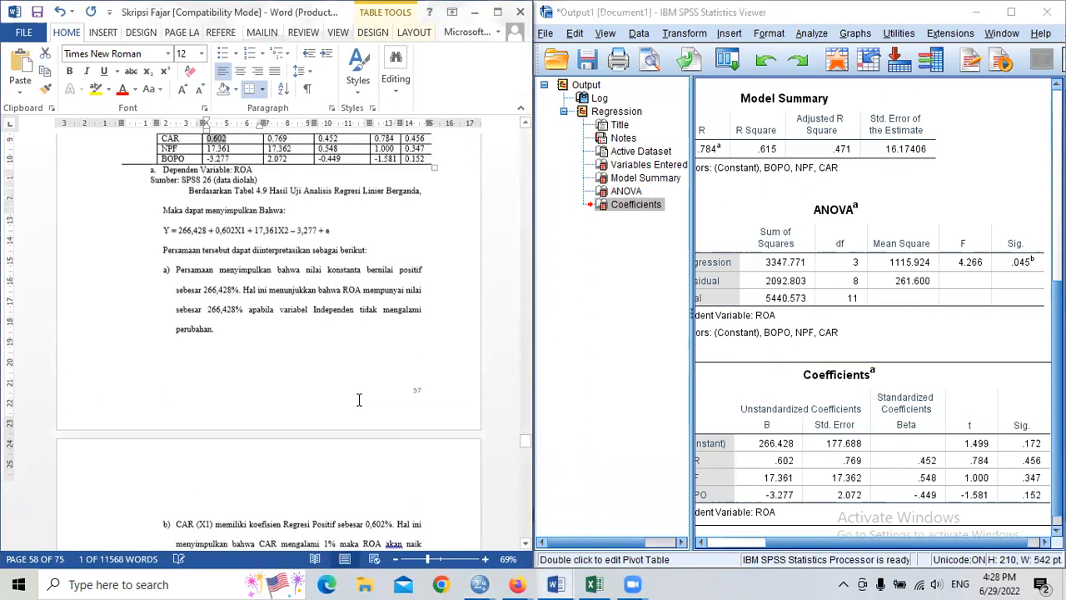
{"action": "scroll", "coordinate": [359, 401], "scroll_direction": "down", "scroll_amount": 3}
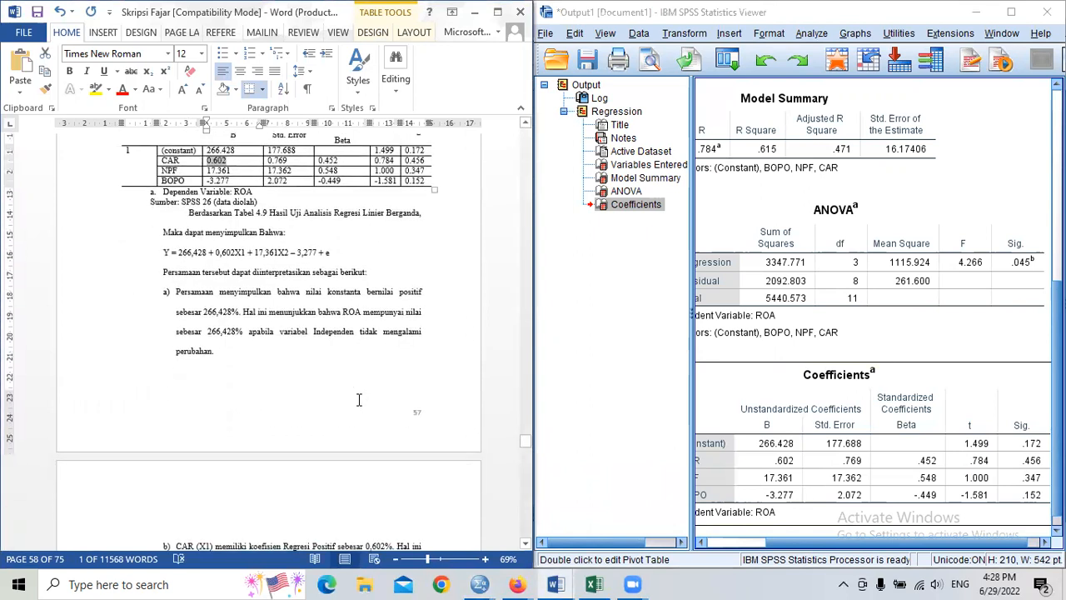
{"action": "scroll", "coordinate": [359, 401], "scroll_direction": "down", "scroll_amount": 4}
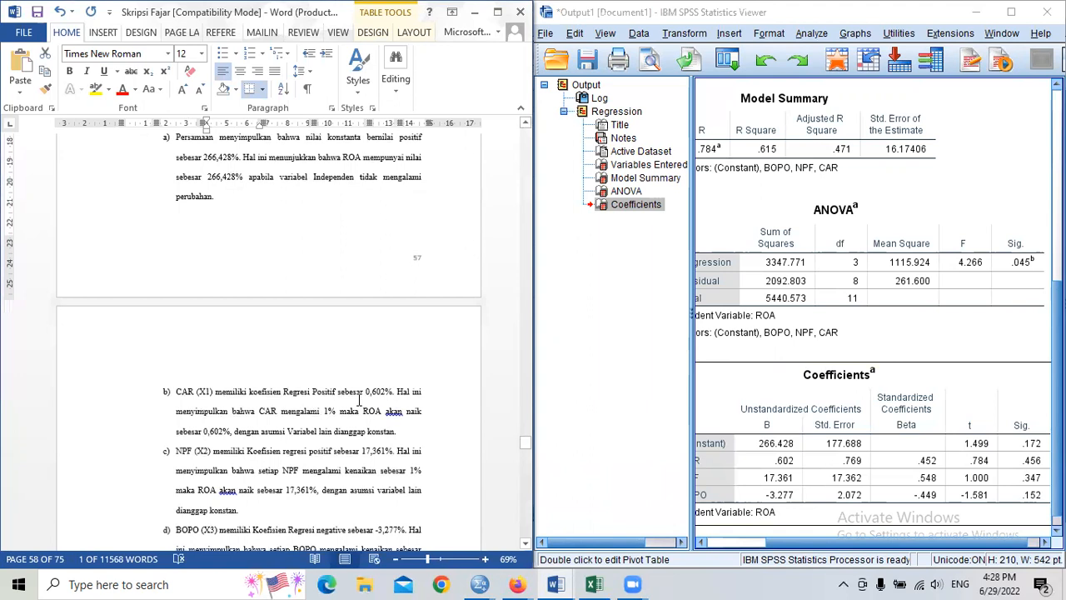
Read the individual parameter significance test section and examine the t and Sig. columns of the SPSS Coefficients table in full view
{"action": "scroll", "coordinate": [359, 401], "scroll_direction": "down", "scroll_amount": 8}
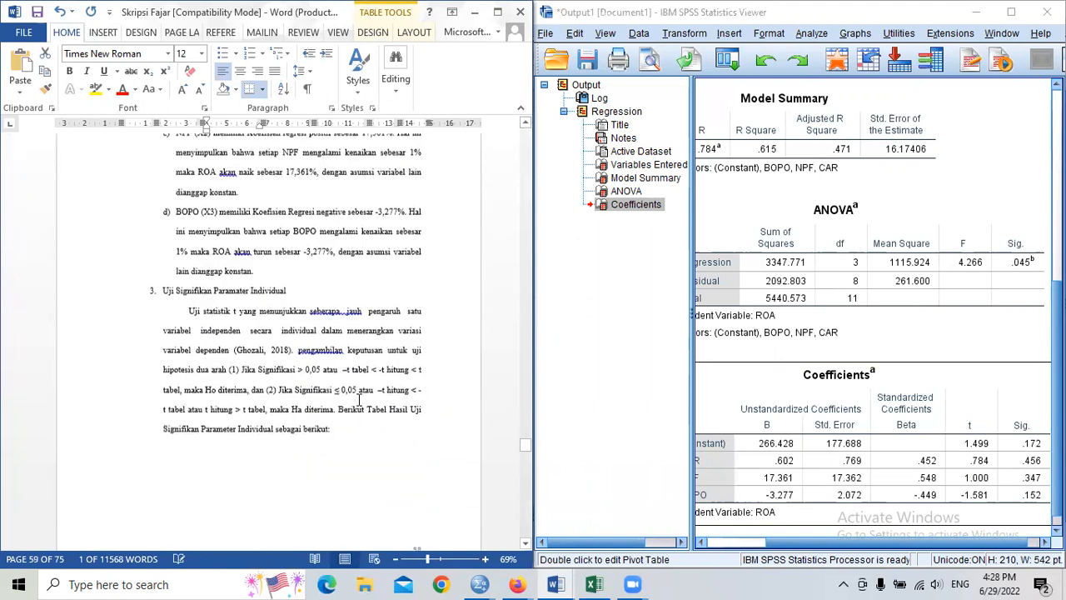
{"action": "scroll", "coordinate": [359, 401], "scroll_direction": "down", "scroll_amount": 2}
{"action": "scroll", "coordinate": [360, 401], "scroll_direction": "down", "scroll_amount": 2}
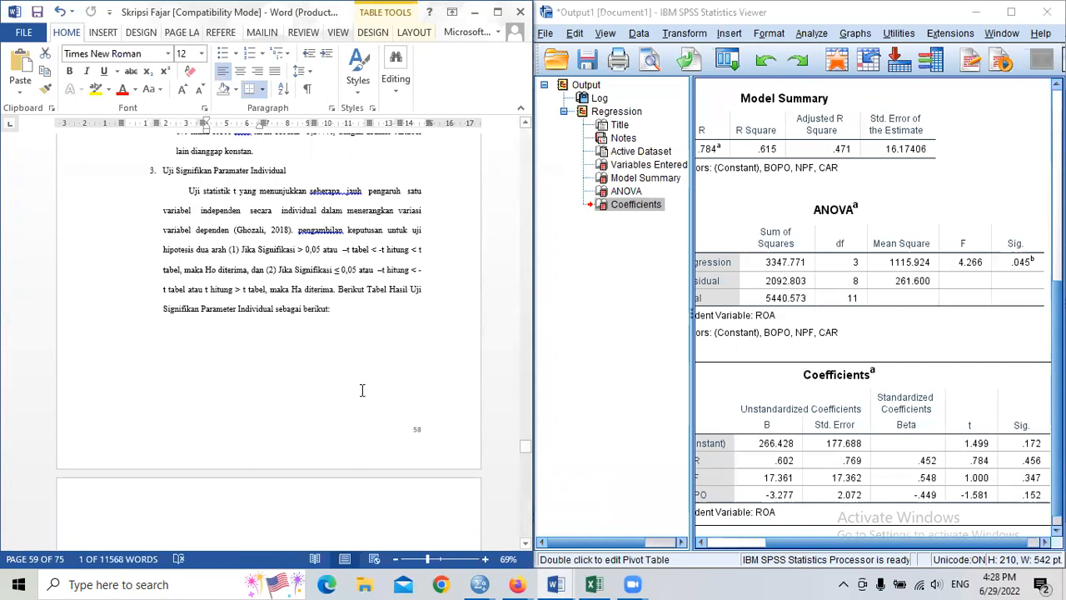
{"action": "scroll", "coordinate": [363, 390], "scroll_direction": "down", "scroll_amount": 8}
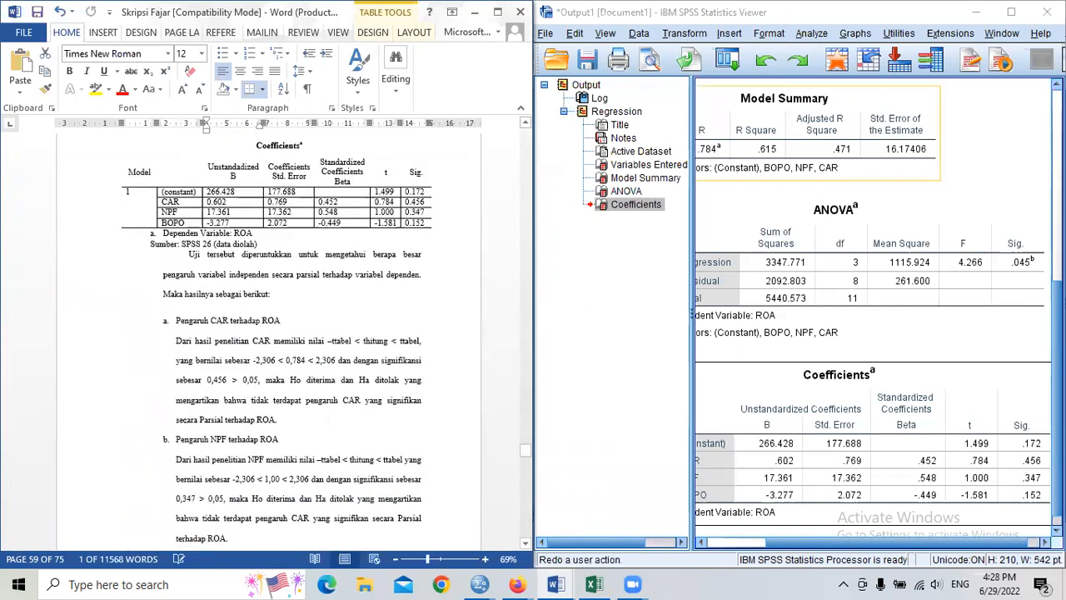
{"action": "left_click", "coordinate": [1011, 11]}
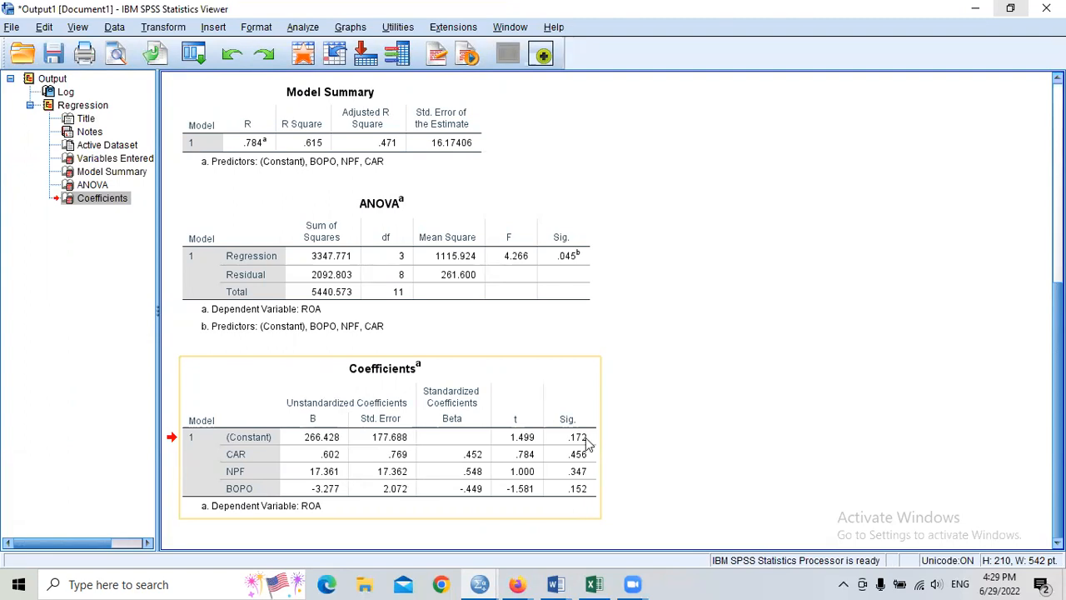
{"action": "double_click", "coordinate": [698, 12]}
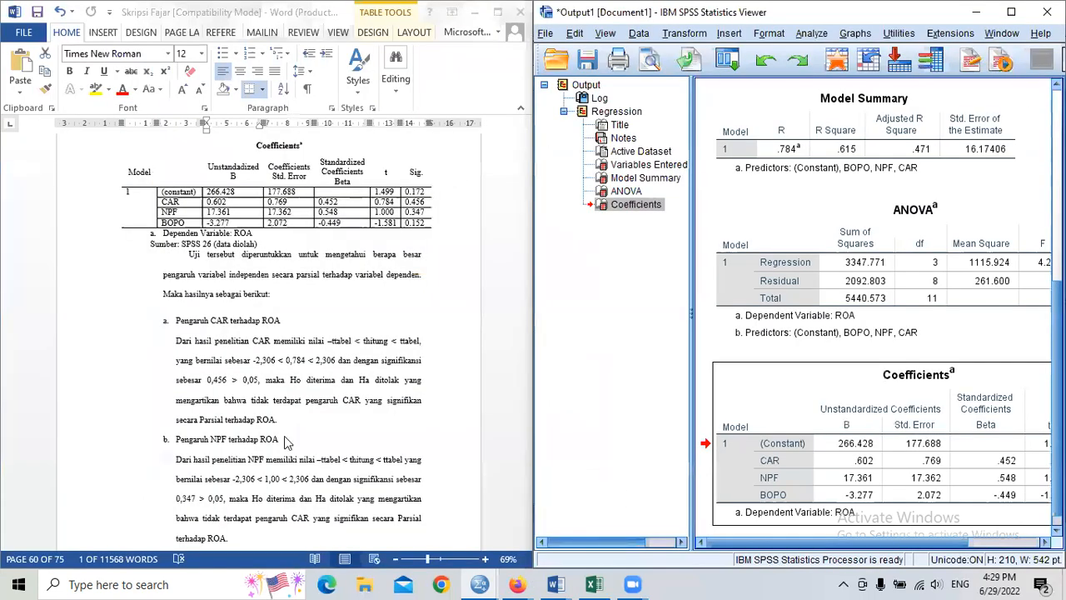
Add a line below the NPF paragraph of the t-test section with the formula "Ttabel = t (a/2;n – k- 1"
{"action": "scroll", "coordinate": [251, 434], "scroll_direction": "down", "scroll_amount": 2}
{"action": "left_click", "coordinate": [244, 433]}
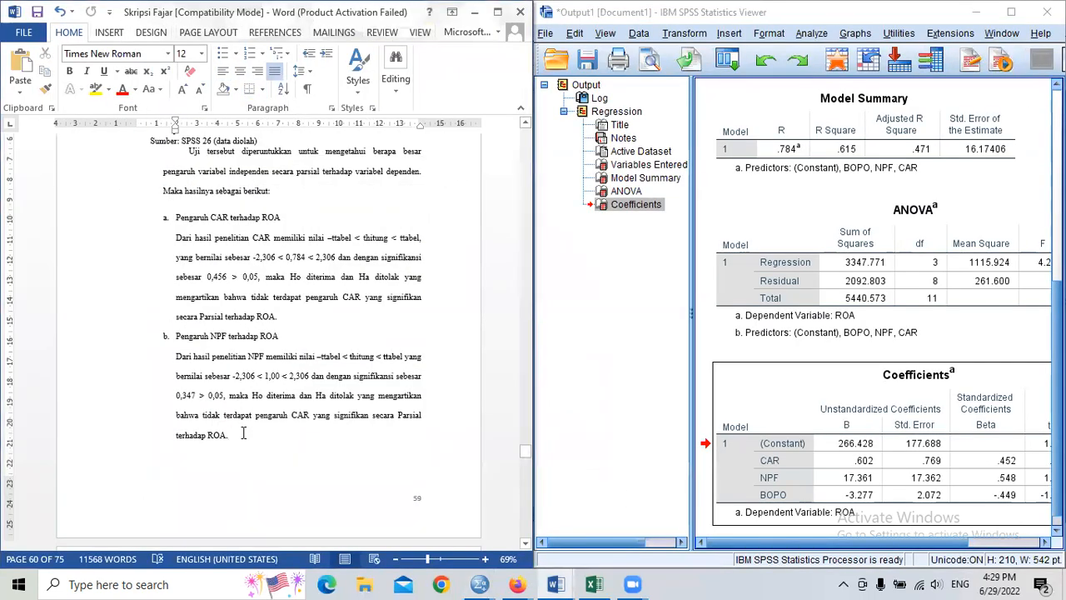
{"action": "key", "text": "Return"}
{"action": "type", "text": "T TABE"}
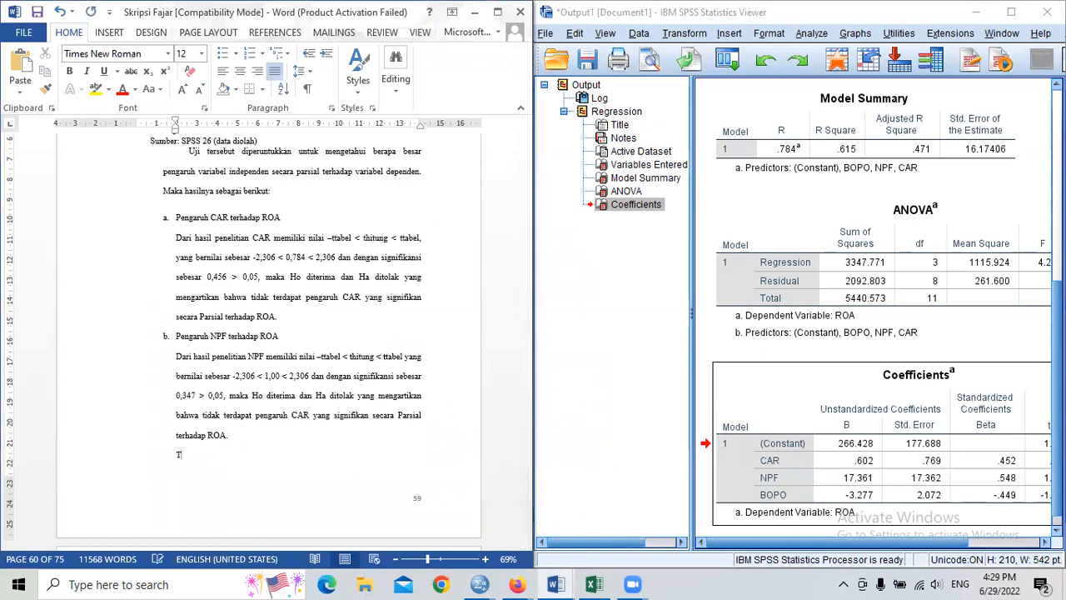
{"action": "key", "text": "BackSpace"}
{"action": "key", "text": "BackSpace"}
{"action": "key", "text": "BackSpace"}
{"action": "key", "text": "BackSpace"}
{"action": "key", "text": "BackSpace"}
{"action": "key", "text": "BackSpace"}
{"action": "type", "text": "TTA"}
{"action": "key", "text": "BackSpace"}
{"action": "key", "text": "BackSpace"}
{"action": "type", "text": "tabel = t (a/2"}
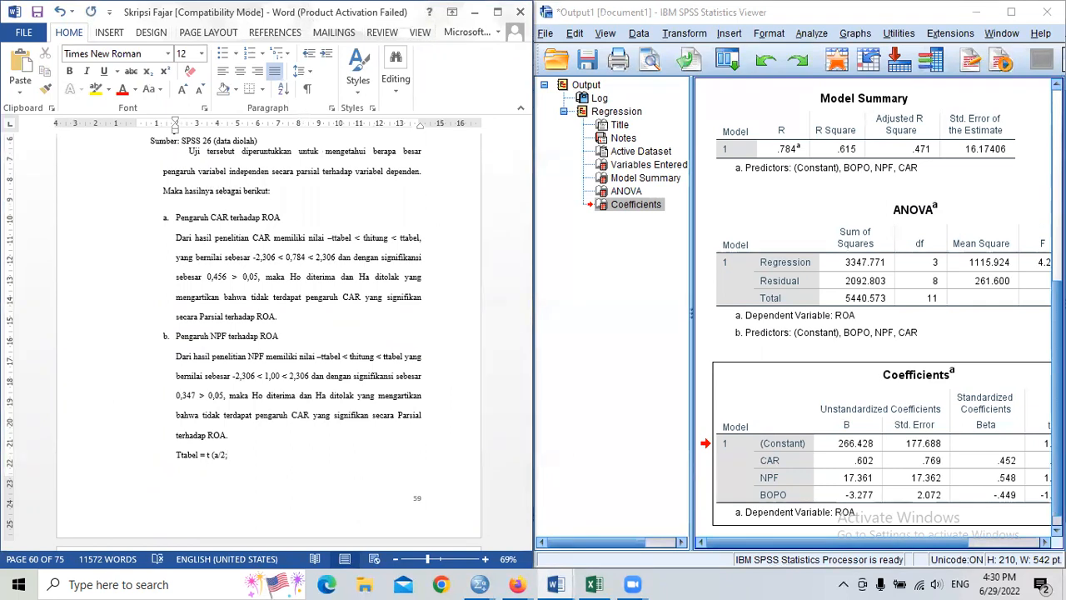
{"action": "type", "text": ";n"}
{"action": "type", "text": " - k"}
{"action": "type", "text": "- 1"}
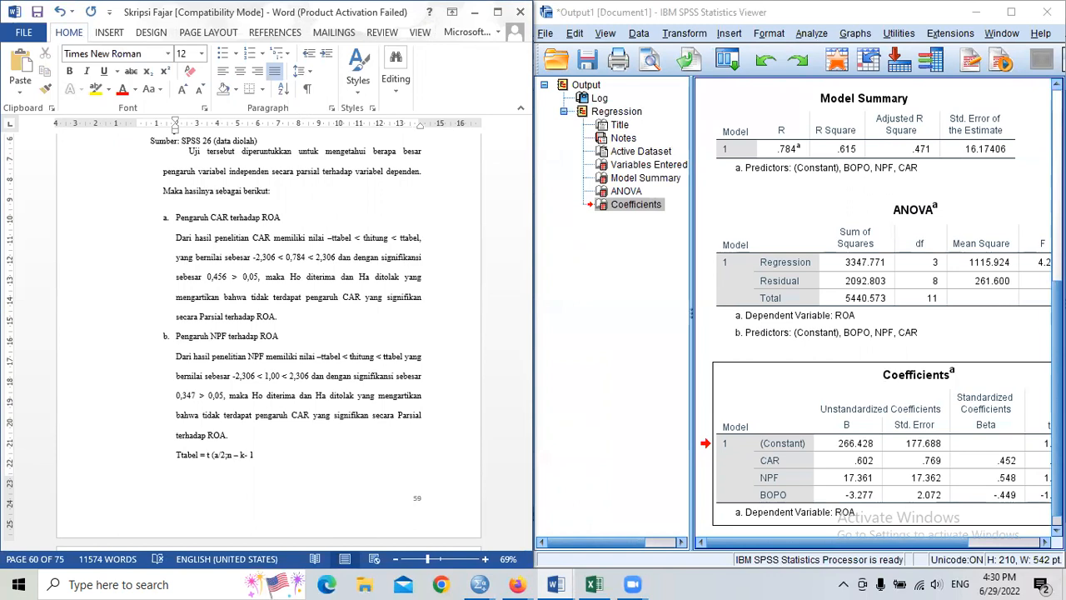
Close the general t-table formula's bracket and extend it with the substituted values "= t (0,025; 8) ="
{"action": "type", "text": ") = t ("}
{"action": "type", "text": "0,025;"}
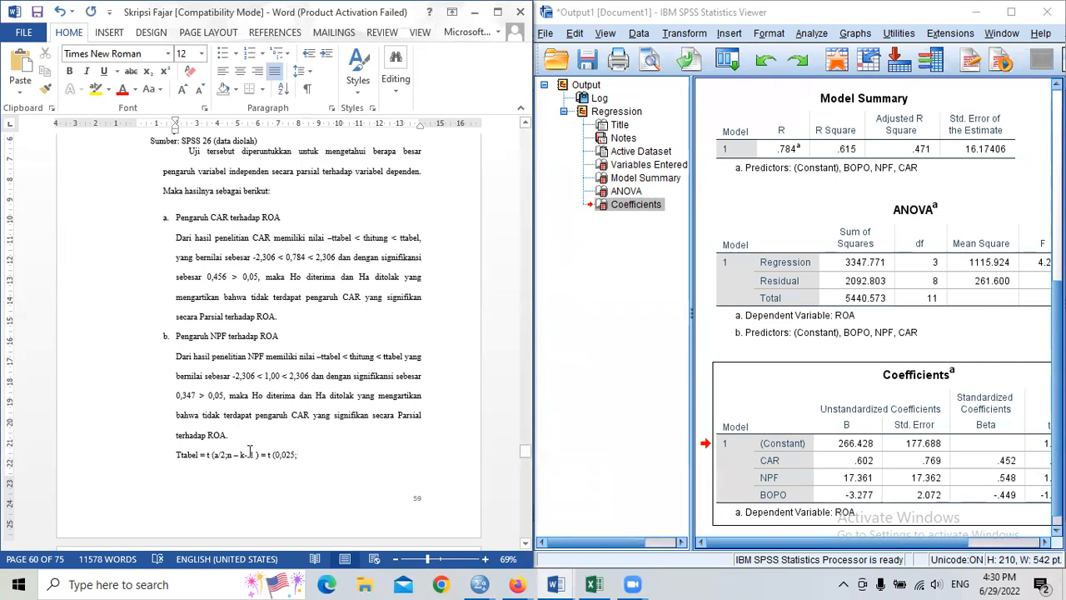
{"action": "scroll", "coordinate": [249, 454], "scroll_direction": "up", "scroll_amount": 5}
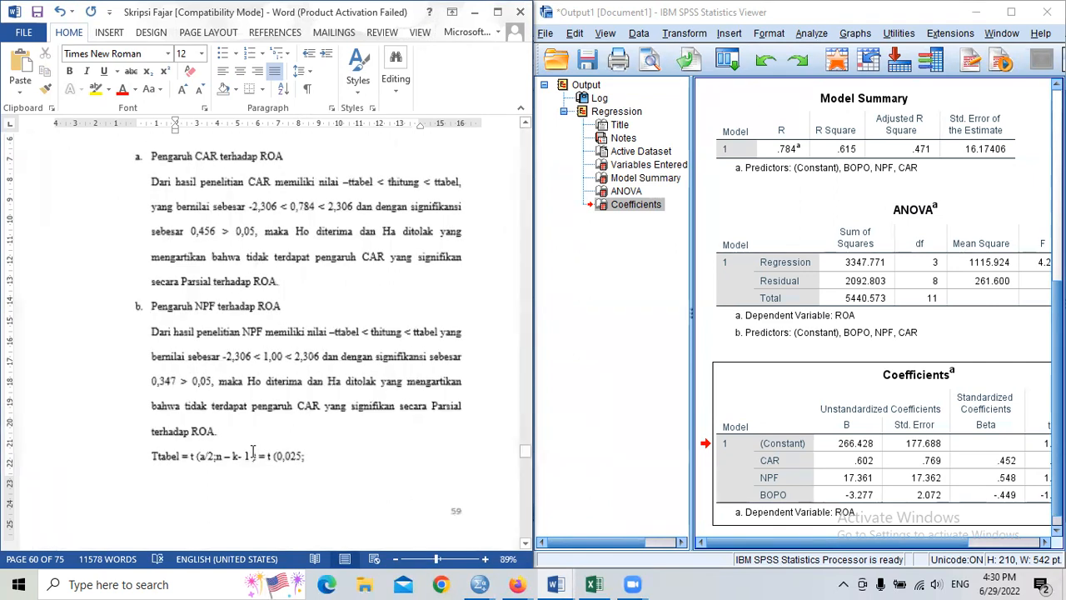
{"action": "left_click", "coordinate": [205, 458]}
{"action": "left_click_drag", "start_coordinate": [205, 458], "coordinate": [201, 459]}
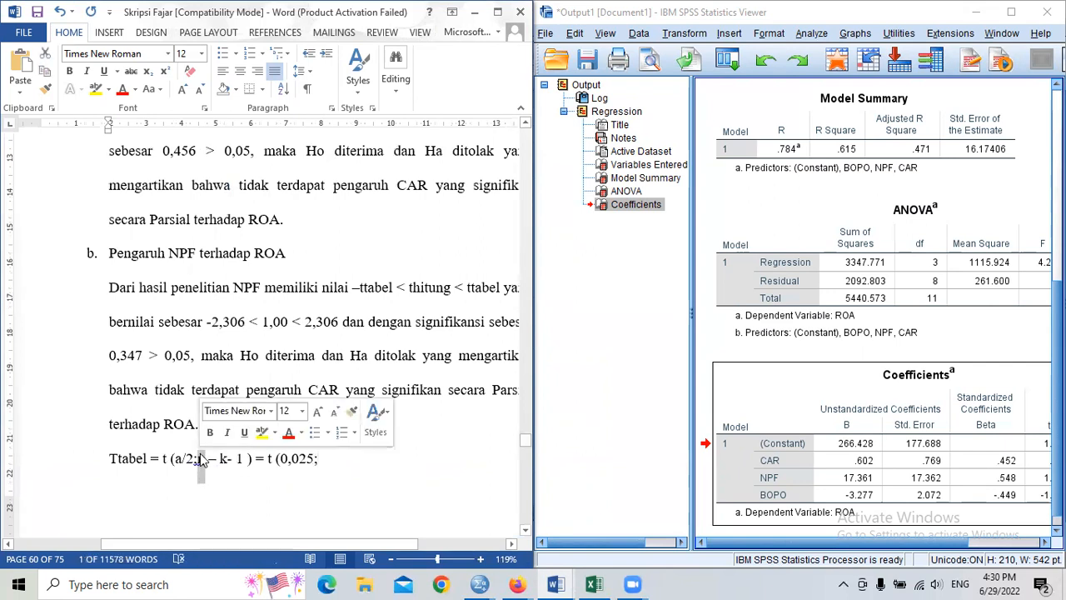
{"action": "left_click", "coordinate": [207, 470]}
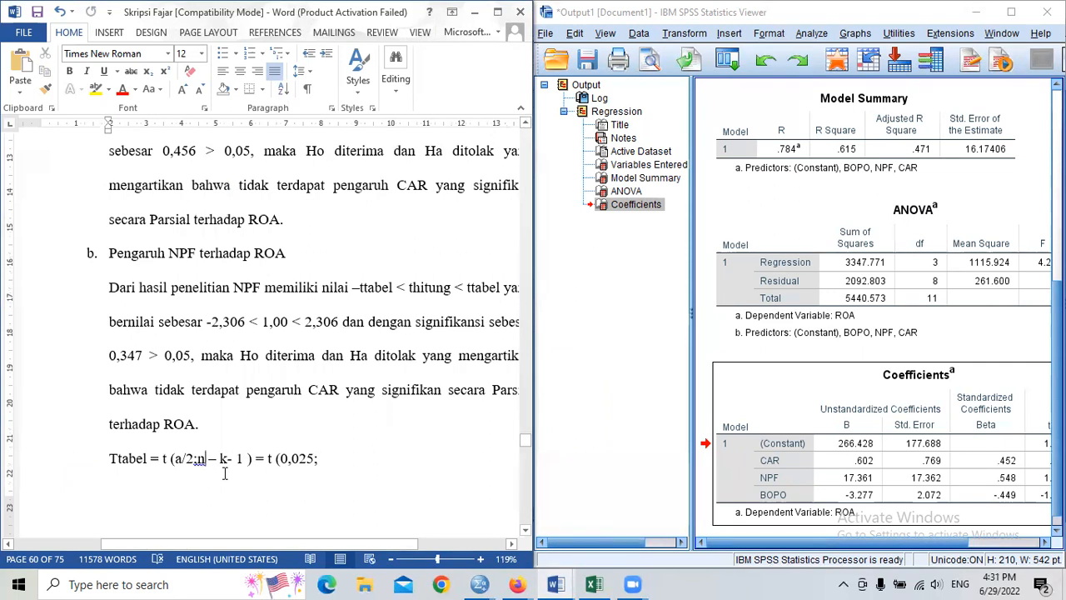
{"action": "left_click", "coordinate": [329, 459]}
{"action": "type", "text": "8"}
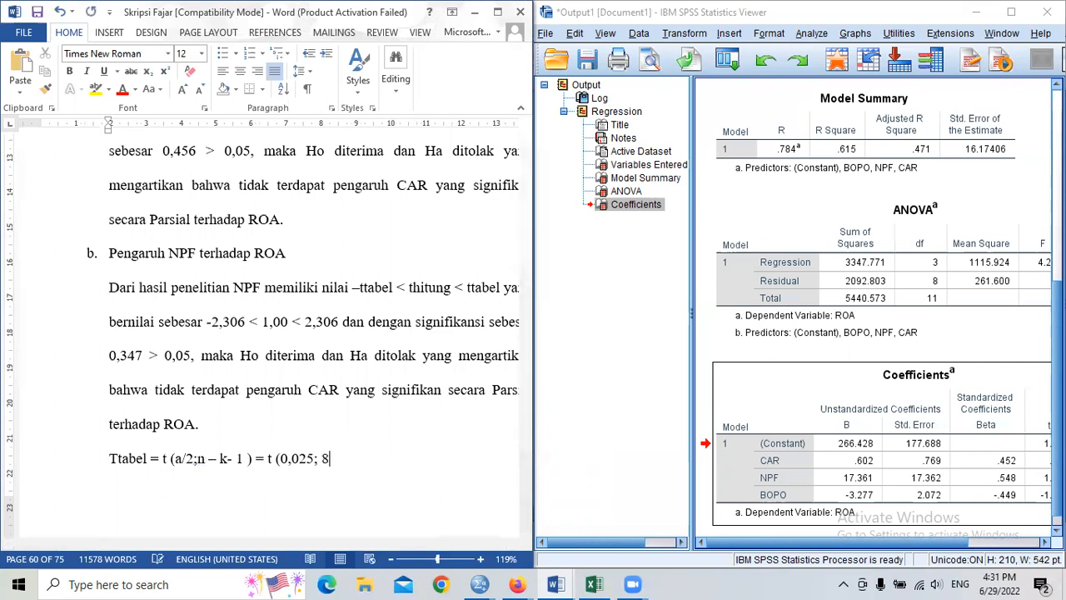
{"action": "type", "text": ") ="}
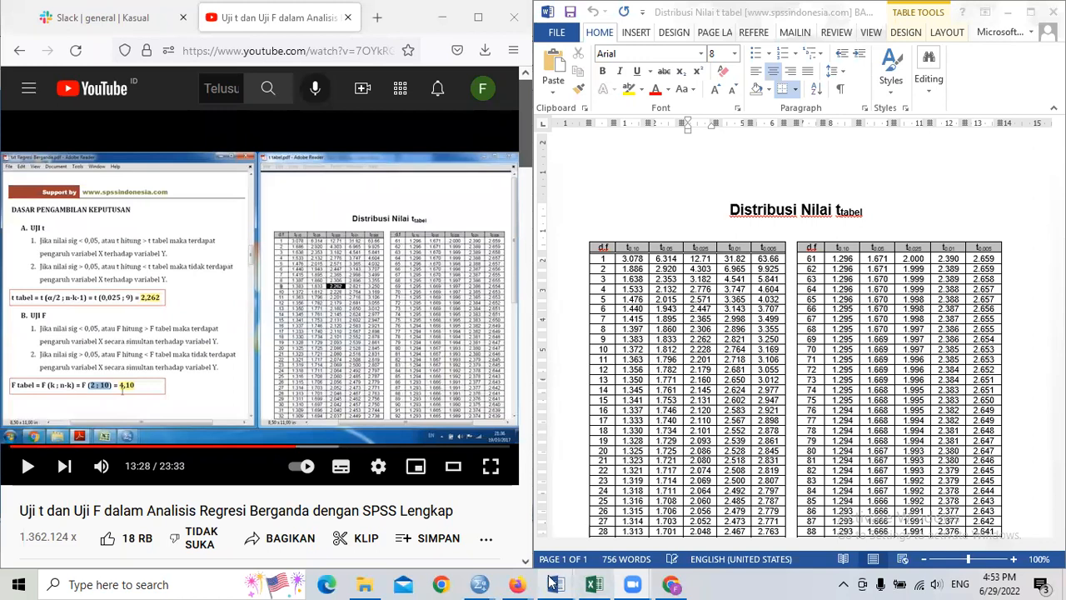
Bring the thesis beside the t-table distribution document and examine the Ttabel formula's terms, including n, against the 0,05 significance level
{"action": "mouse_move", "coordinate": [555, 584]}
{"action": "left_click", "coordinate": [504, 525]}
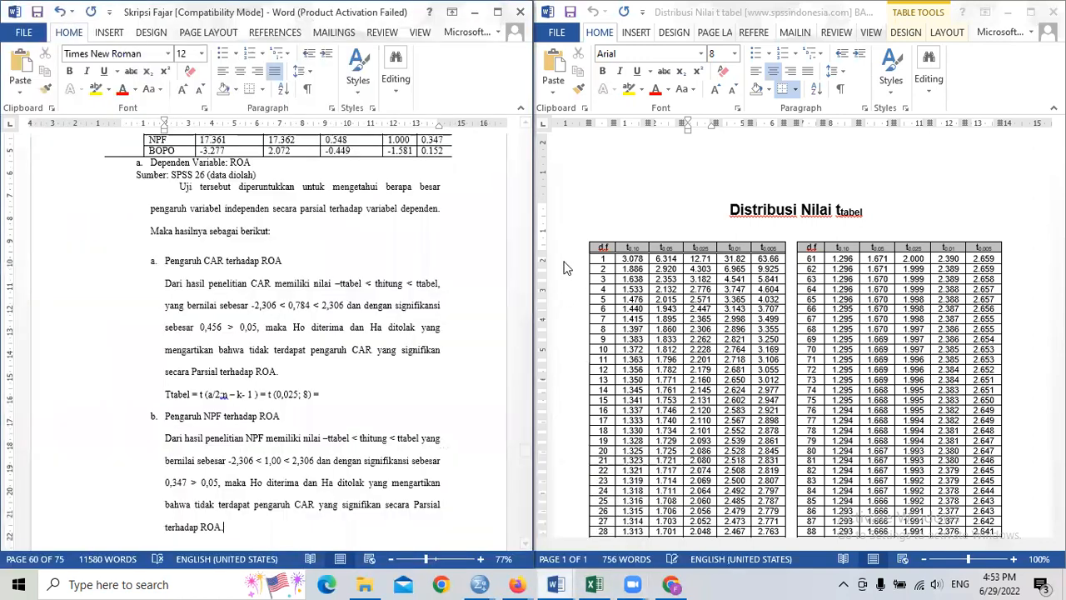
{"action": "scroll", "coordinate": [283, 292], "scroll_direction": "up", "scroll_amount": 1}
{"action": "scroll", "coordinate": [283, 292], "scroll_direction": "down", "scroll_amount": 1}
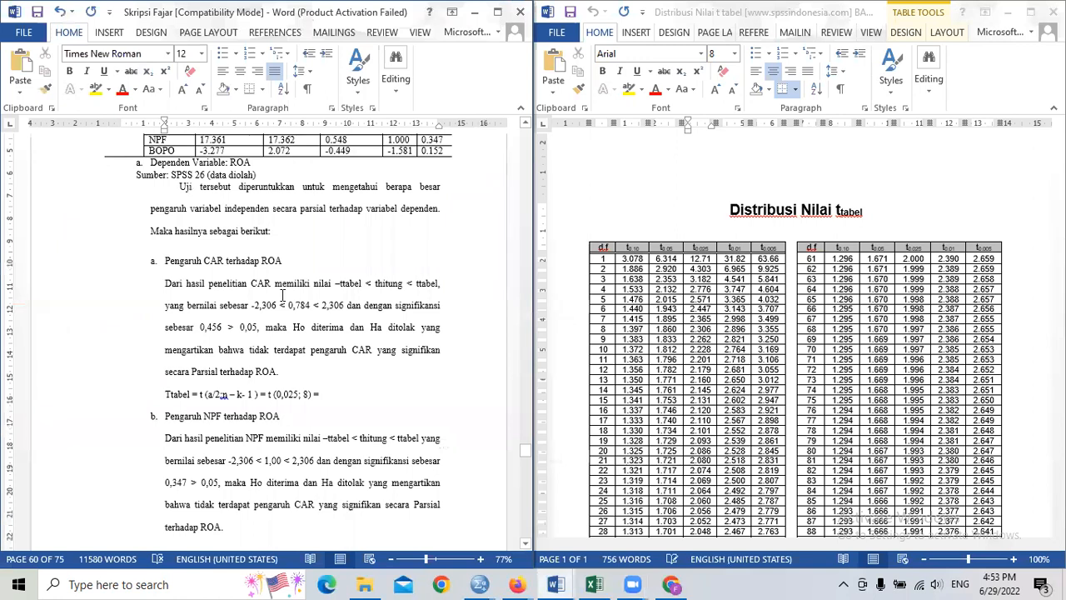
{"action": "scroll", "coordinate": [283, 295], "scroll_direction": "up", "scroll_amount": 2}
{"action": "scroll", "coordinate": [282, 295], "scroll_direction": "down", "scroll_amount": 1}
{"action": "left_click_drag", "start_coordinate": [192, 422], "coordinate": [321, 423]}
{"action": "left_click", "coordinate": [202, 431]}
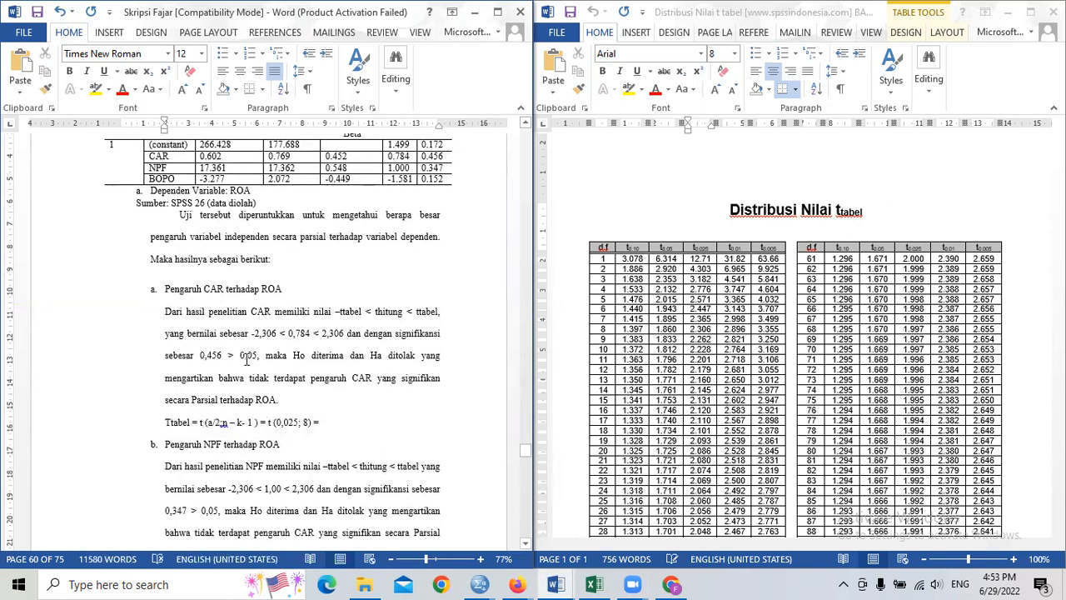
{"action": "left_click_drag", "start_coordinate": [240, 356], "coordinate": [257, 356]}
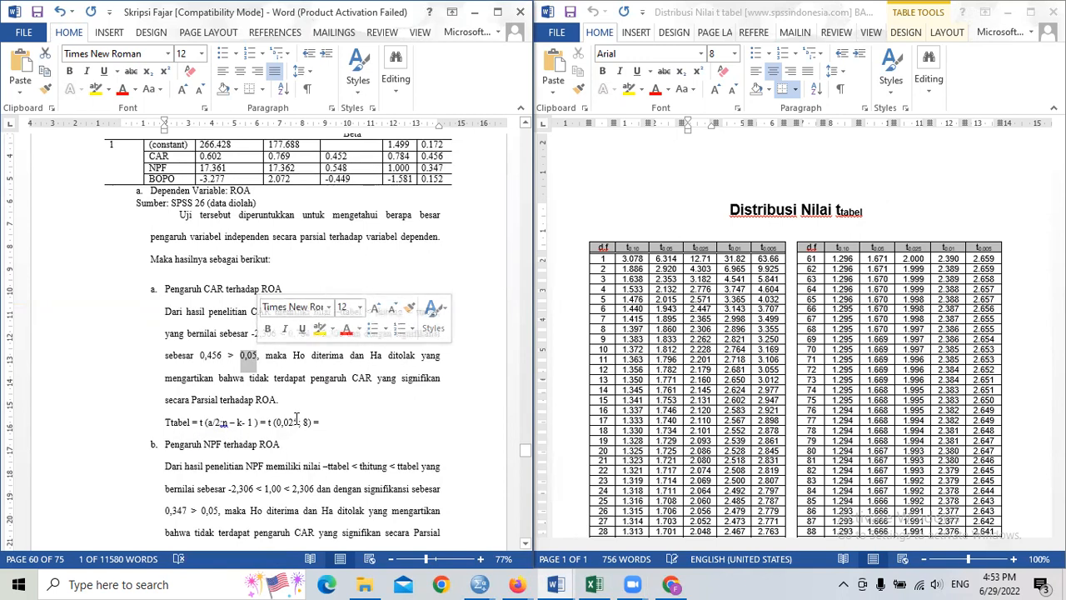
{"action": "double_click", "coordinate": [225, 423]}
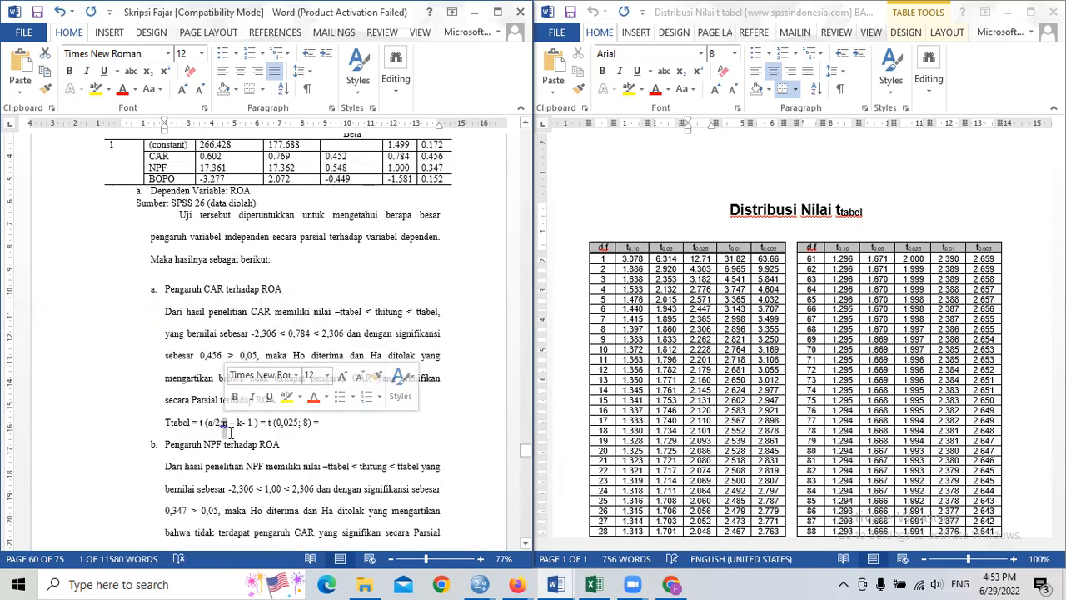
{"action": "left_click", "coordinate": [231, 432]}
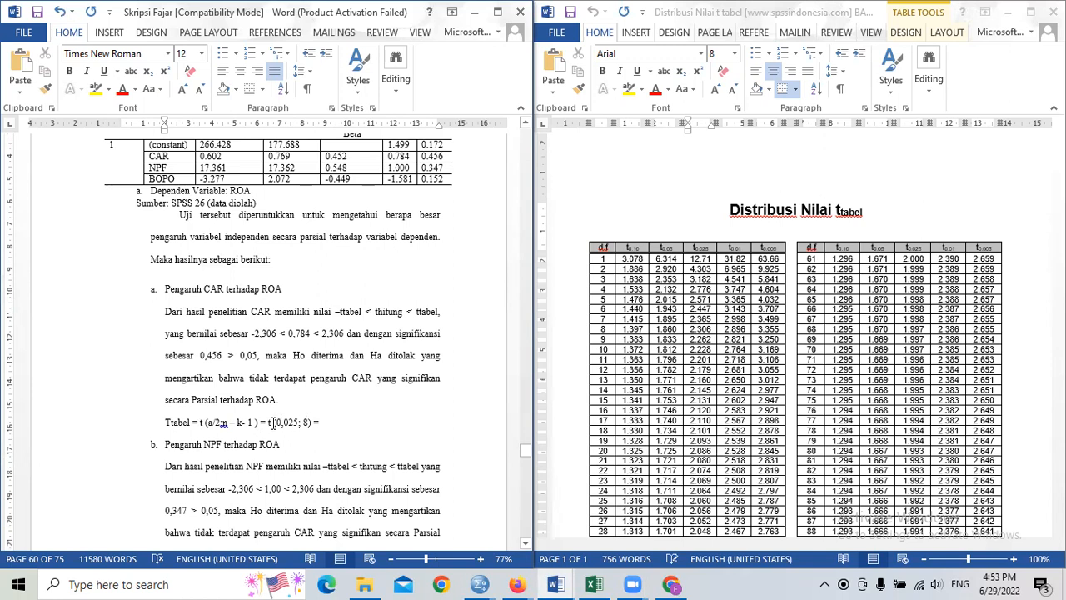
Look up the t 0.025 value for 8 degrees of freedom in the distribution table and enter 2,306 as the Ttabel result
{"action": "left_click", "coordinate": [696, 254]}
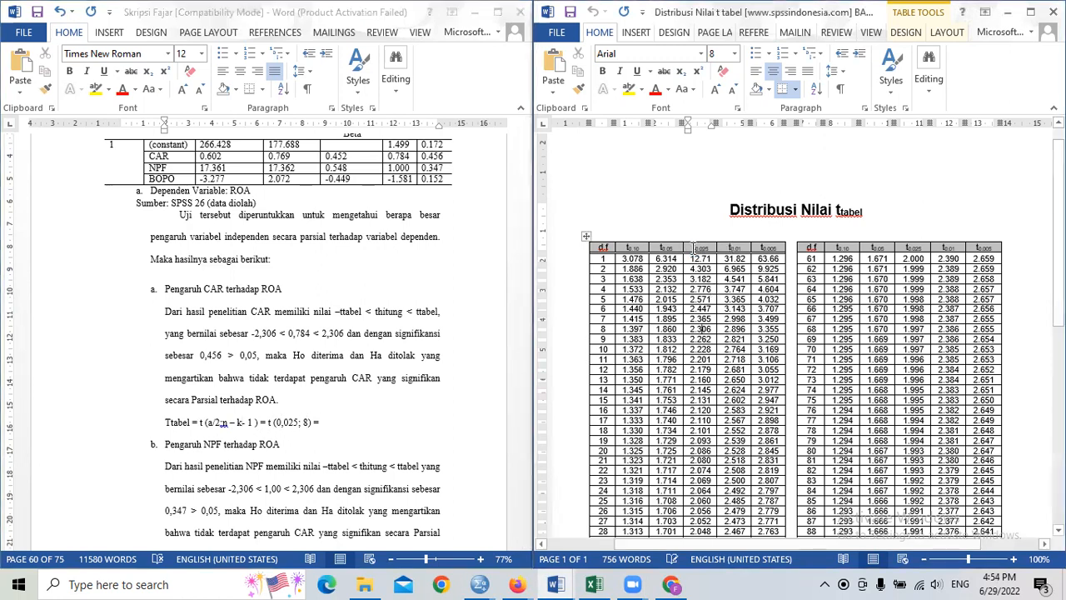
{"action": "double_click", "coordinate": [699, 248]}
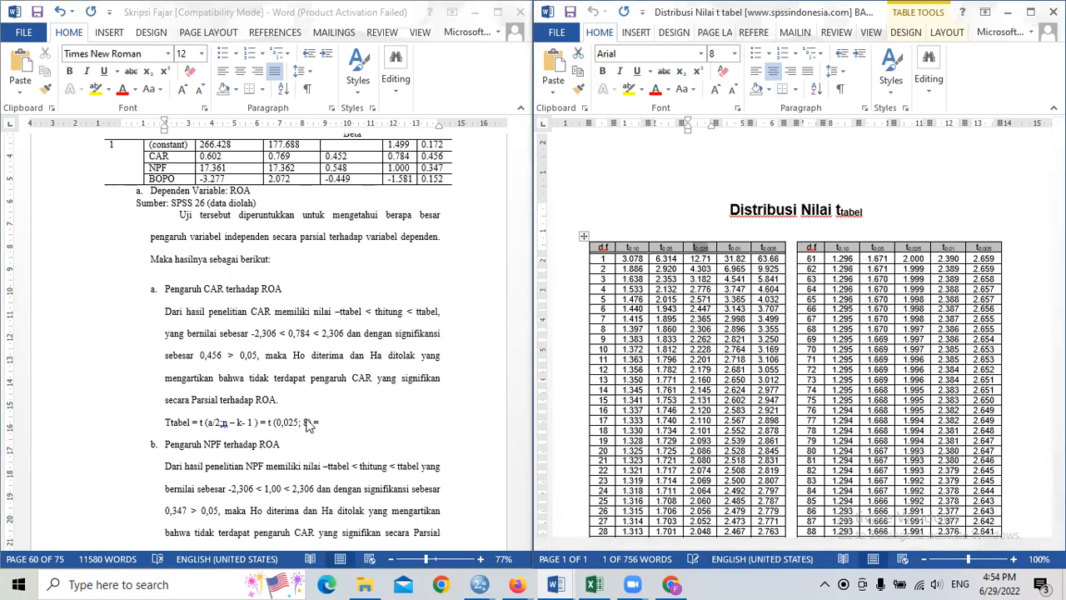
{"action": "double_click", "coordinate": [706, 331]}
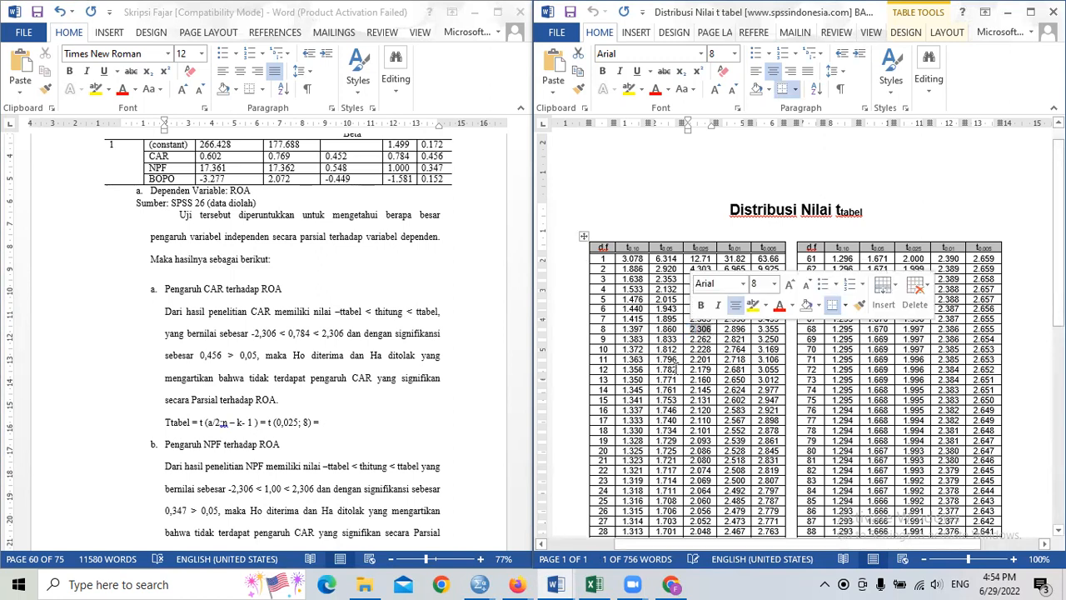
{"action": "left_click", "coordinate": [333, 423]}
{"action": "type", "text": "2,"}
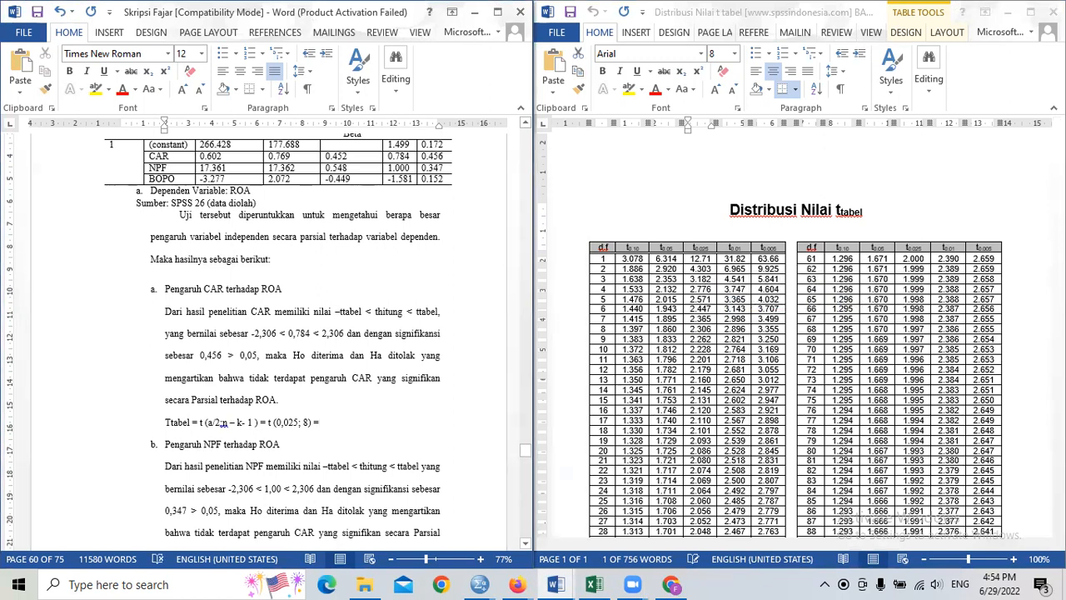
{"action": "type", "text": "3"}
Compare the Ttabel result with CAR's t value in the thesis's Coefficients table
{"action": "left_click_drag", "start_coordinate": [348, 427], "coordinate": [321, 425]}
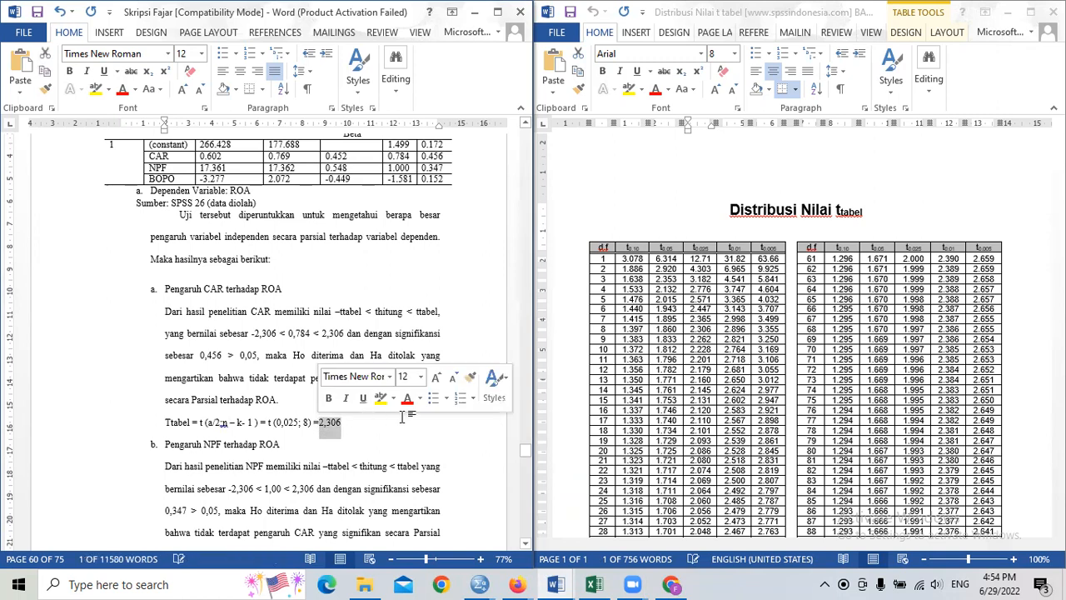
{"action": "left_click", "coordinate": [340, 433]}
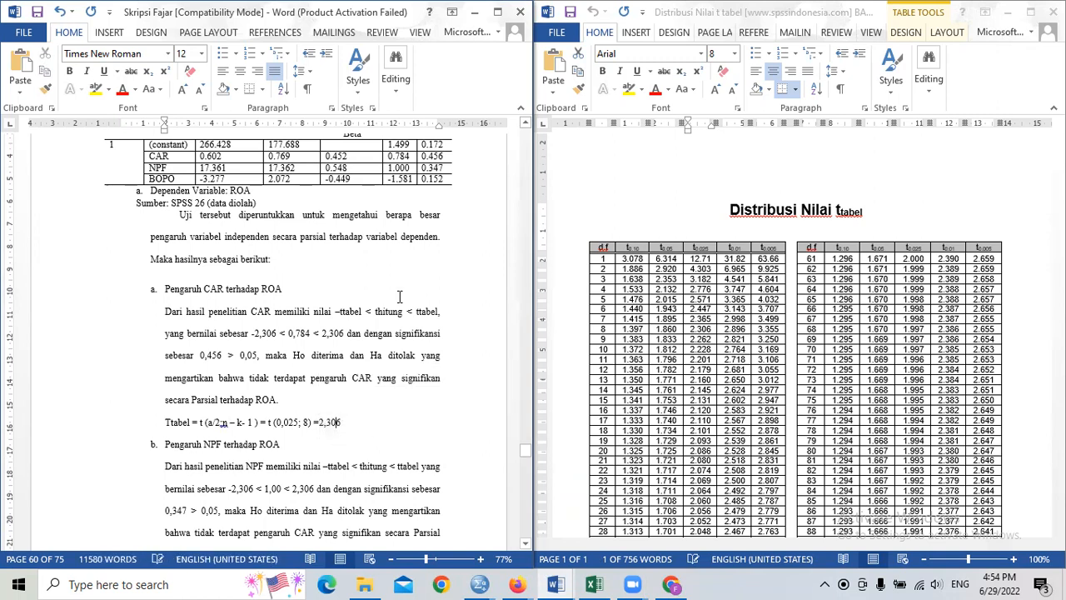
{"action": "left_click_drag", "start_coordinate": [410, 156], "coordinate": [388, 156]}
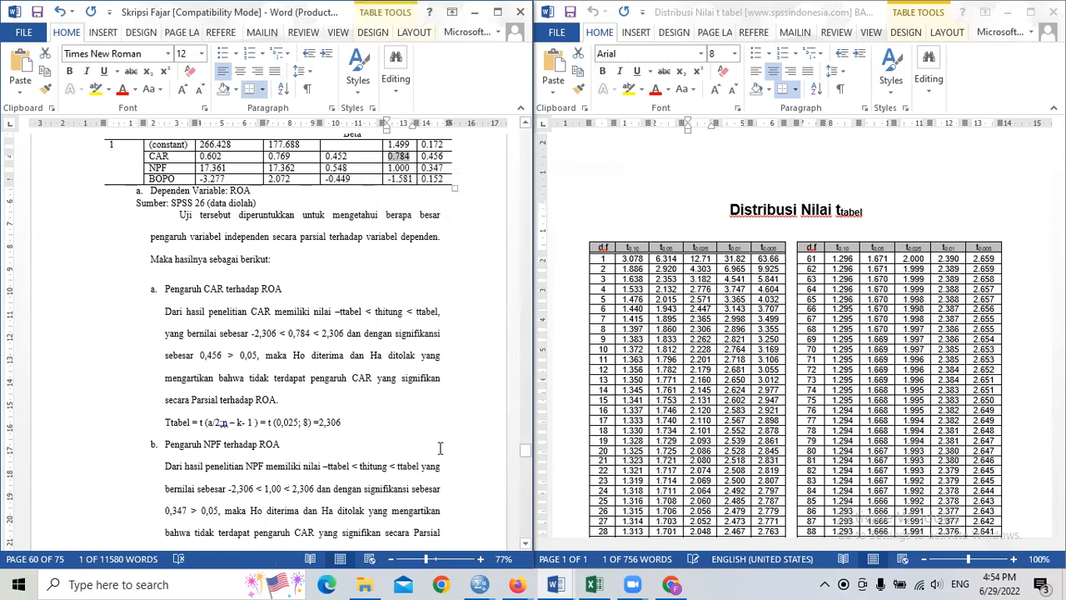
Check CAR's Sig. value in the thesis's Coefficients table against the CAR interpretation paragraph
{"action": "scroll", "coordinate": [439, 448], "scroll_direction": "up", "scroll_amount": 2}
{"action": "scroll", "coordinate": [421, 400], "scroll_direction": "down", "scroll_amount": 1}
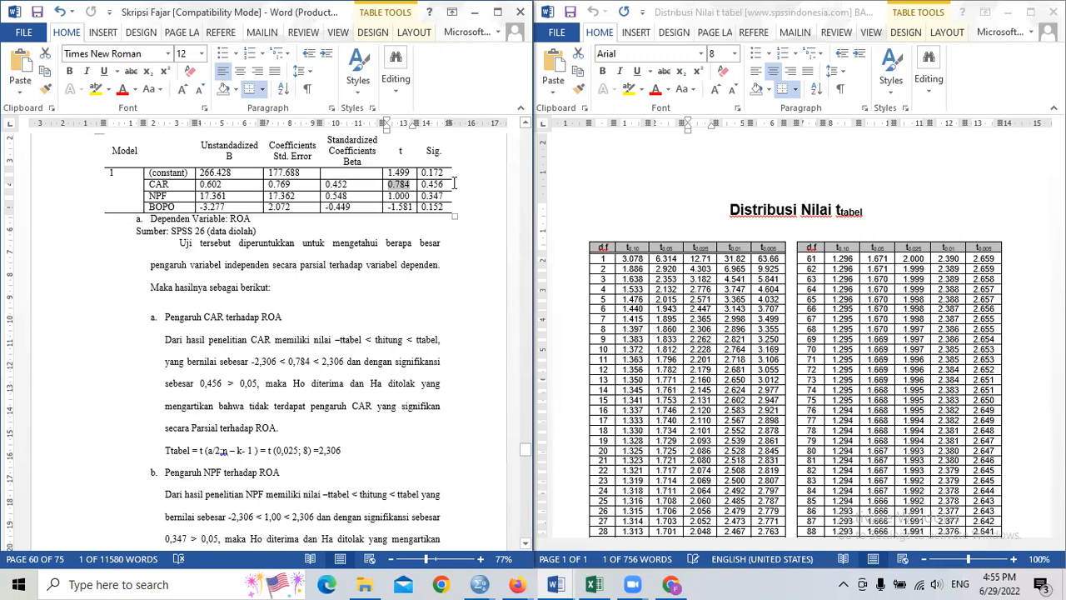
{"action": "left_click_drag", "start_coordinate": [454, 182], "coordinate": [425, 187]}
{"action": "left_click", "coordinate": [426, 186]}
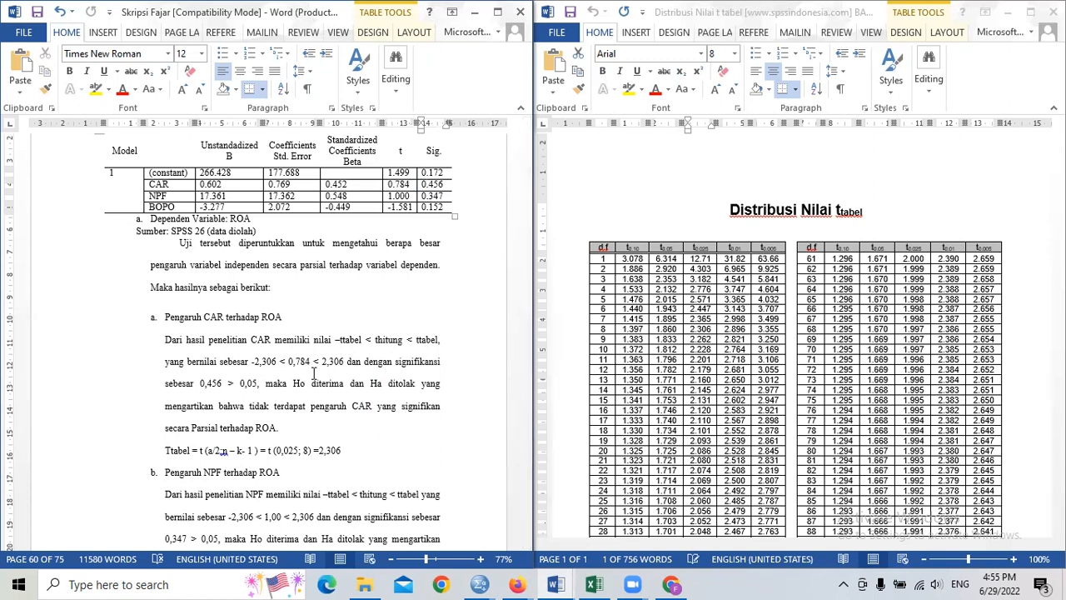
Delete the whole Ttabel formula line, including its empty paragraph, beneath the "Pengaruh CAR terhadap ROA" interpretation
{"action": "scroll", "coordinate": [314, 372], "scroll_direction": "down", "scroll_amount": 1}
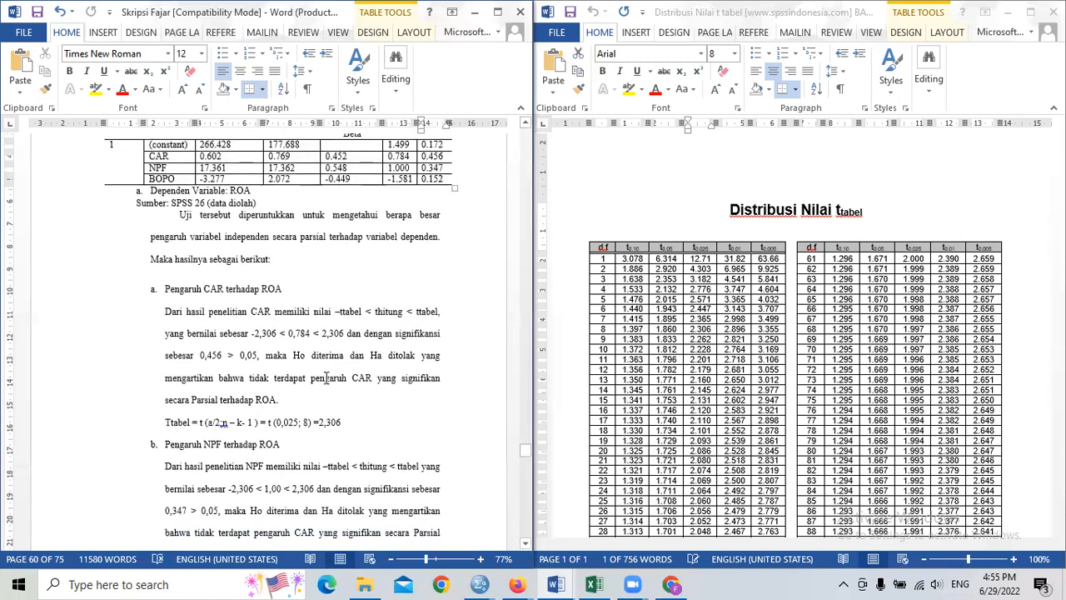
{"action": "left_click_drag", "start_coordinate": [343, 424], "coordinate": [168, 425]}
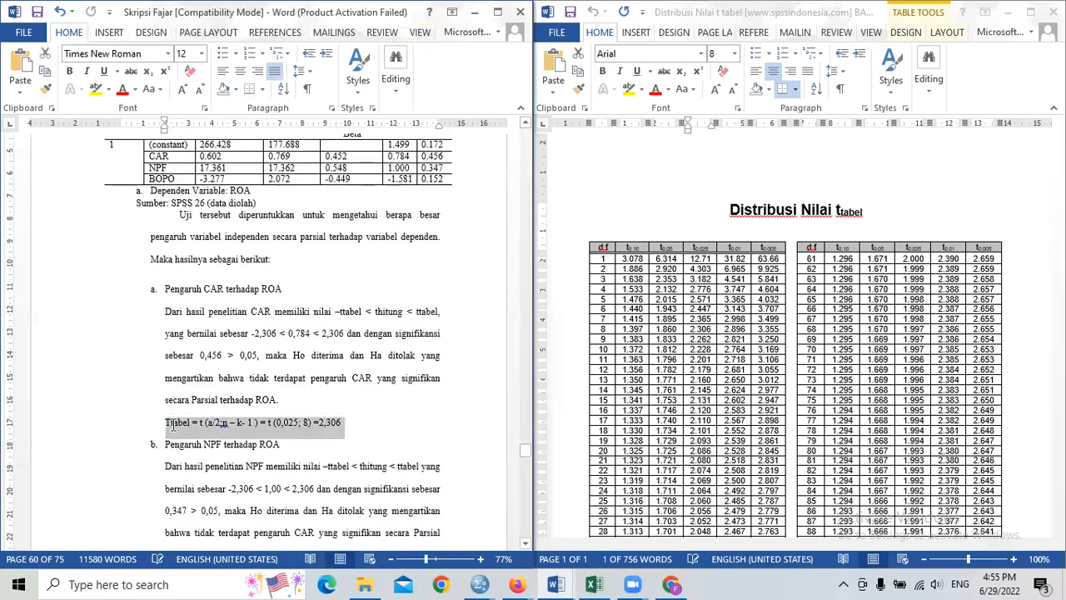
{"action": "scroll", "coordinate": [202, 392], "scroll_direction": "down", "scroll_amount": 2}
{"action": "left_click", "coordinate": [201, 369]}
{"action": "left_click_drag", "start_coordinate": [343, 368], "coordinate": [165, 368]}
{"action": "left_click", "coordinate": [300, 372]}
{"action": "left_click", "coordinate": [354, 372]}
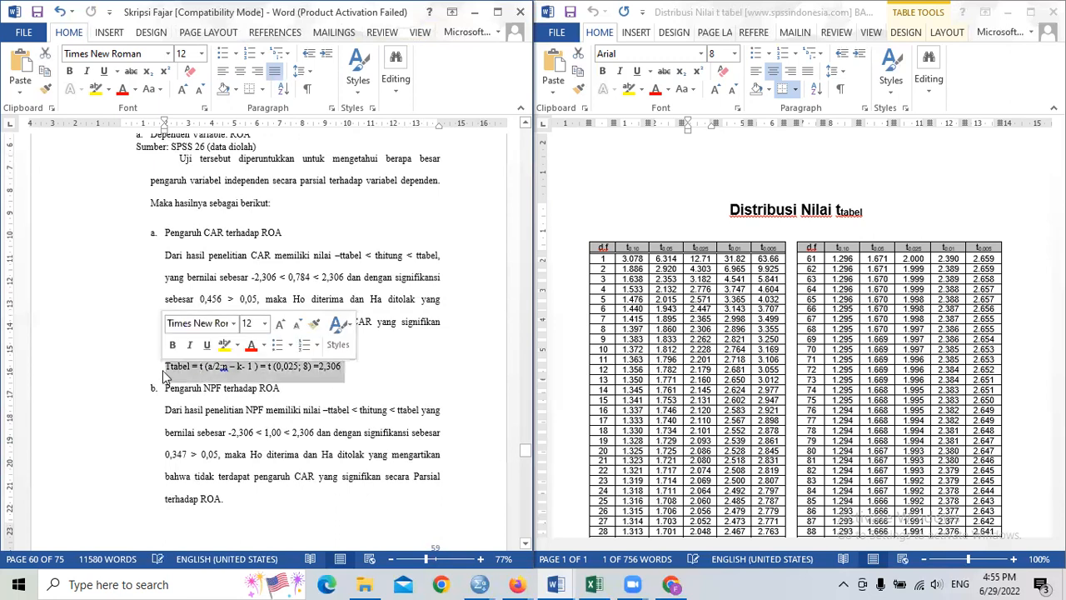
{"action": "key", "text": "BackSpace"}
{"action": "key", "text": "BackSpace"}
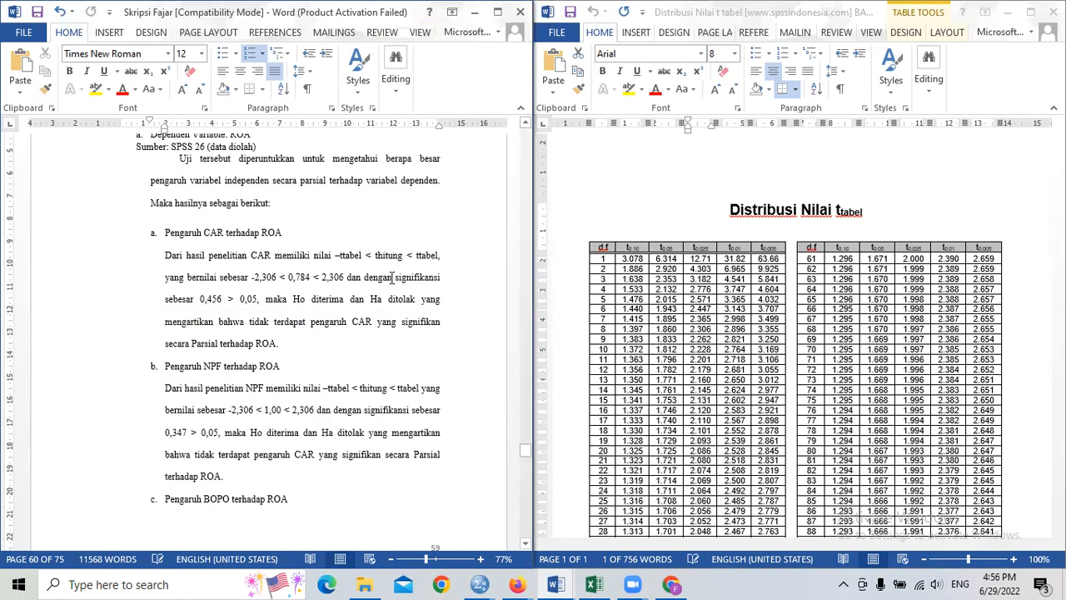
Review the t-test interpretations for CAR, NPF and BOPO, continuing to the Uji Signifikan Simultan section and its ANOVA table
{"action": "scroll", "coordinate": [427, 165], "scroll_direction": "up", "scroll_amount": 1}
{"action": "left_click", "coordinate": [411, 166]}
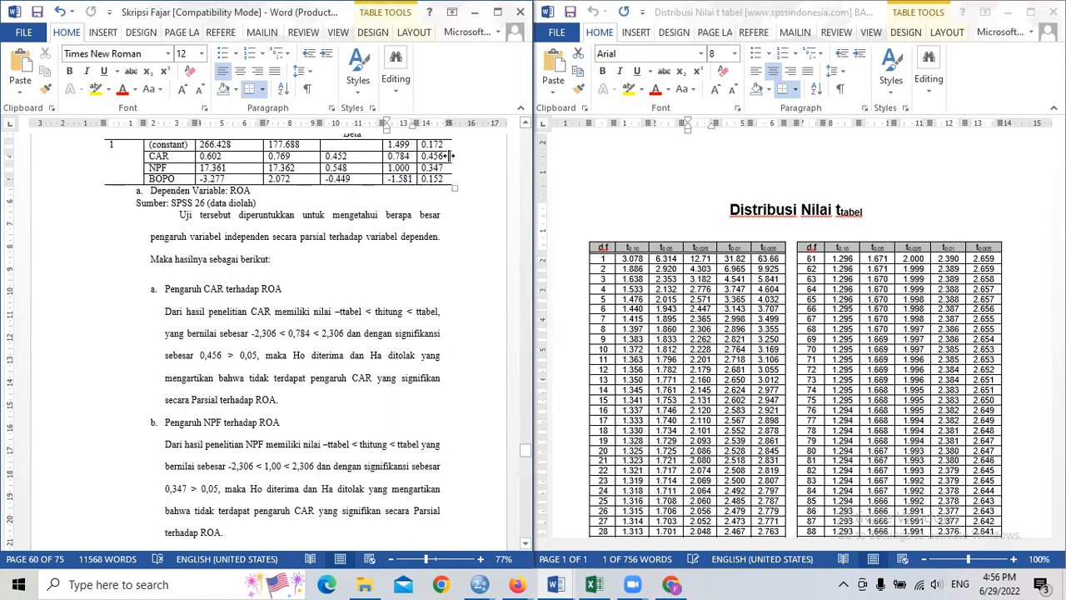
{"action": "left_click", "coordinate": [447, 156]}
{"action": "scroll", "coordinate": [446, 250], "scroll_direction": "down", "scroll_amount": 1}
{"action": "scroll", "coordinate": [445, 301], "scroll_direction": "down", "scroll_amount": 2}
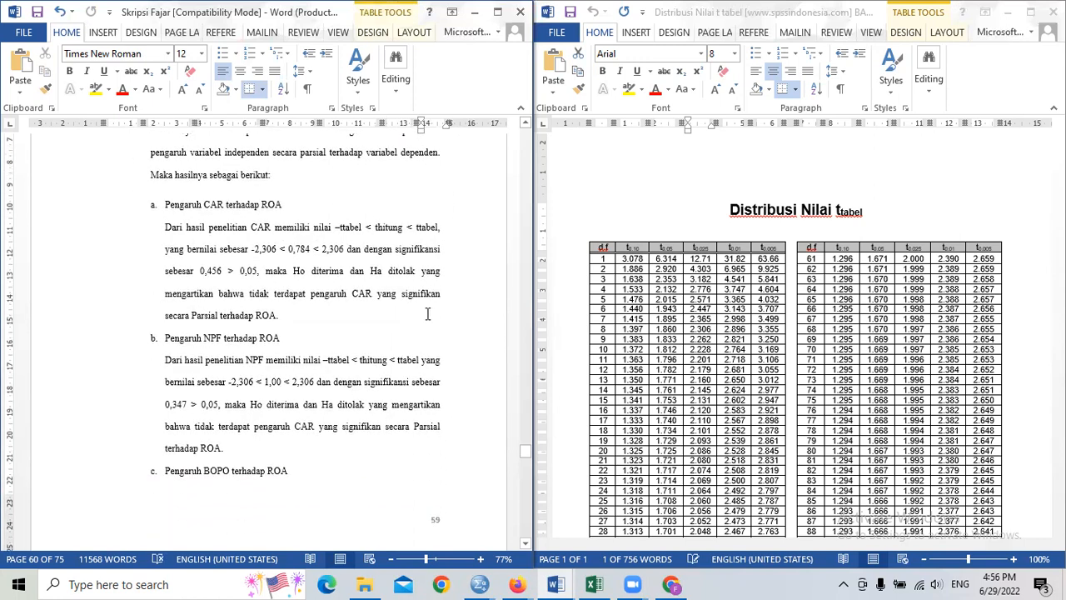
{"action": "scroll", "coordinate": [402, 337], "scroll_direction": "down", "scroll_amount": 3}
{"action": "scroll", "coordinate": [402, 337], "scroll_direction": "down", "scroll_amount": 9}
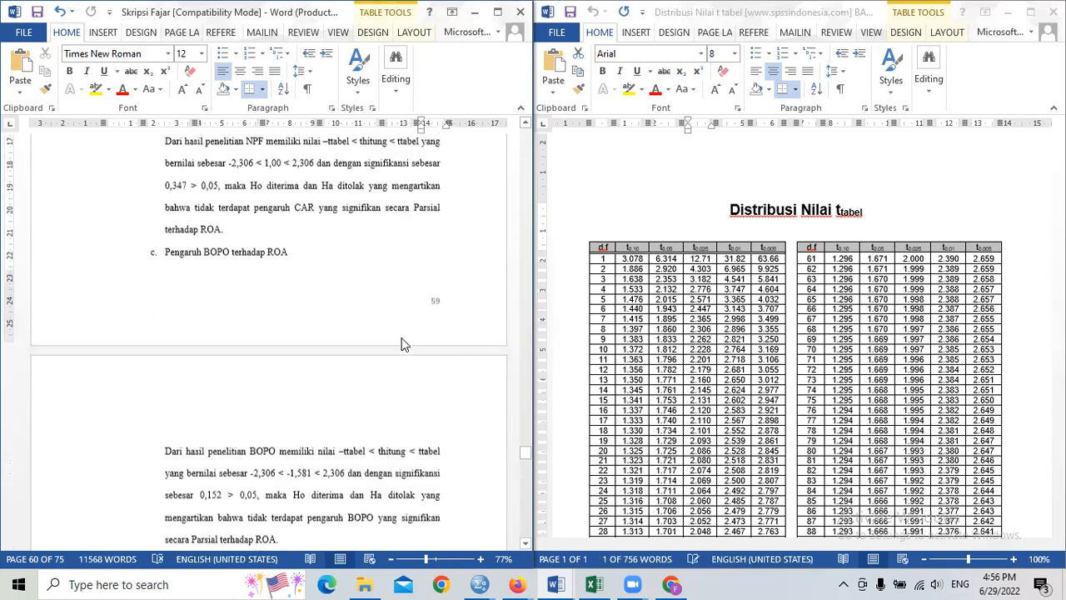
{"action": "scroll", "coordinate": [403, 338], "scroll_direction": "down", "scroll_amount": 3}
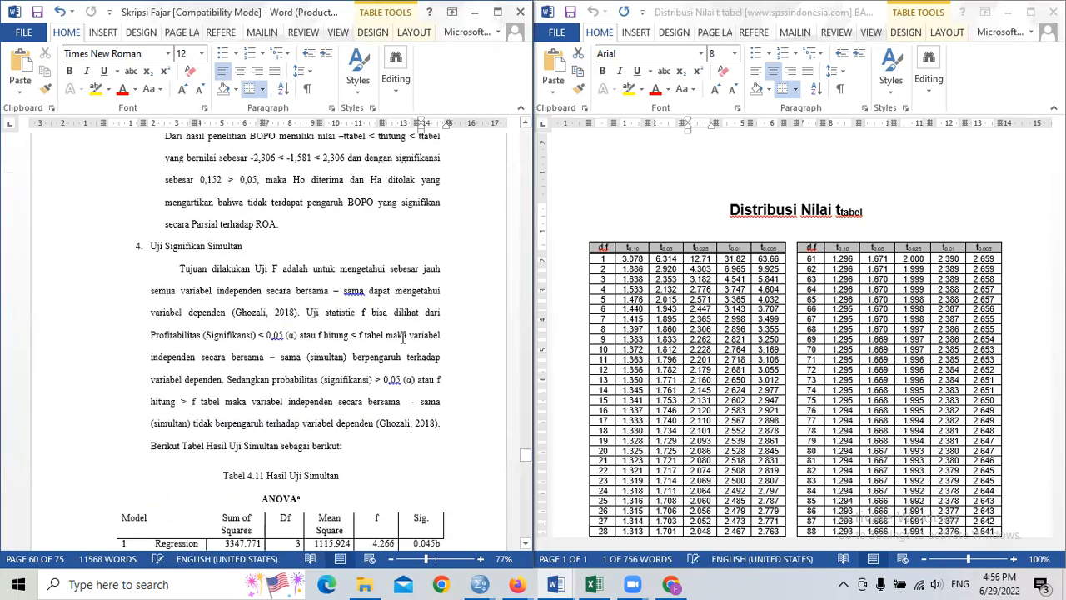
{"action": "scroll", "coordinate": [403, 337], "scroll_direction": "down", "scroll_amount": 3}
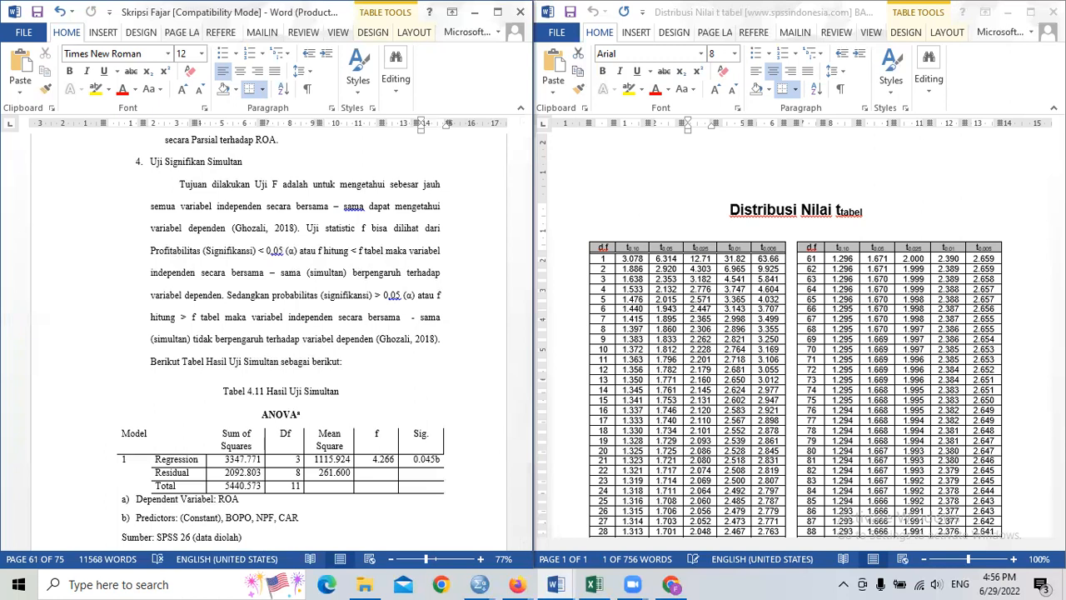
Switch to Chrome, close tabel-t.pdf and display the 0,05 F distribution table in tabel-f-0-05.pdf beside the thesis
{"action": "left_click", "coordinate": [672, 585]}
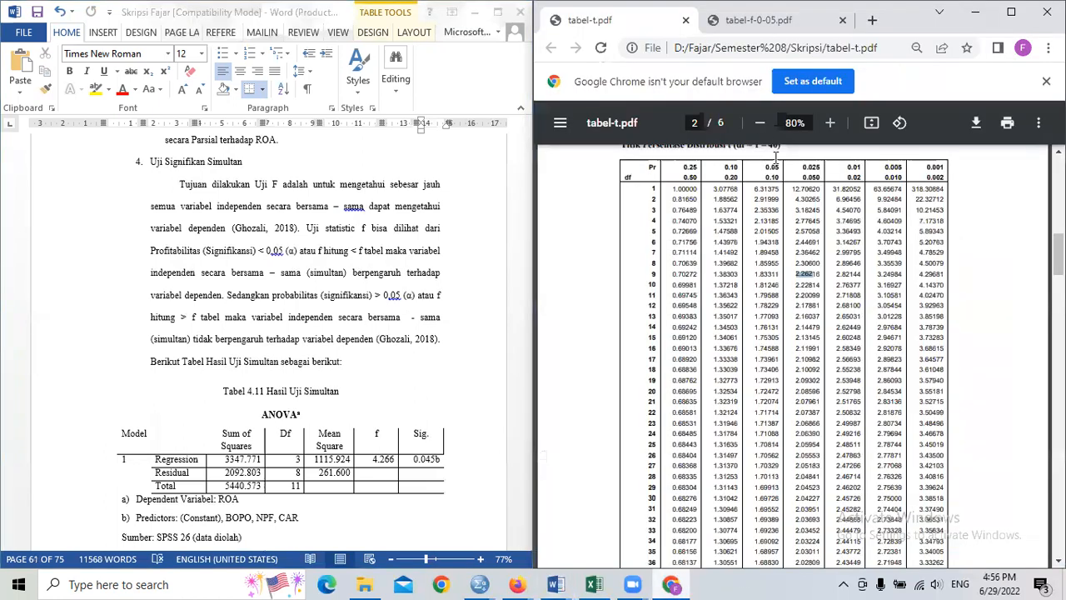
{"action": "scroll", "coordinate": [794, 233], "scroll_direction": "up", "scroll_amount": 5}
{"action": "left_click", "coordinate": [686, 20]}
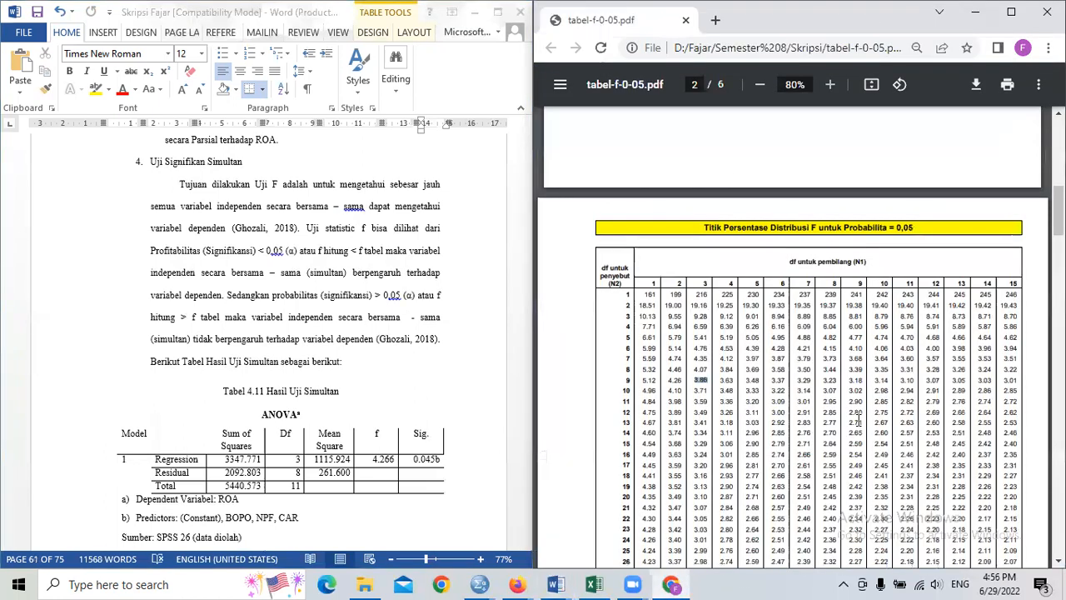
{"action": "scroll", "coordinate": [869, 441], "scroll_direction": "down", "scroll_amount": 3}
{"action": "scroll", "coordinate": [869, 442], "scroll_direction": "up", "scroll_amount": 2}
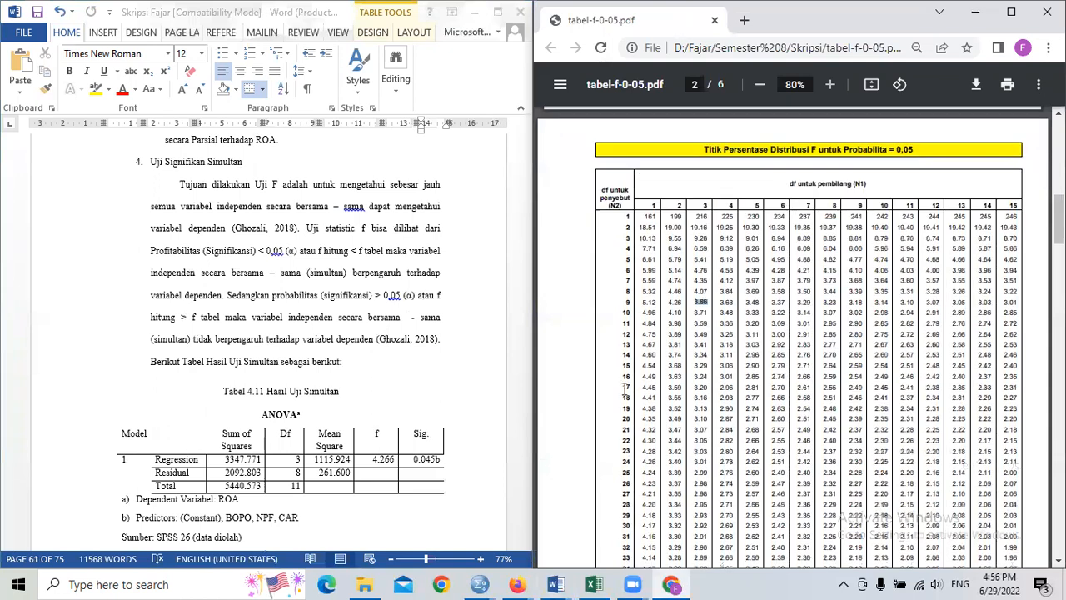
Switch to the SPSS output viewer and compare its ANOVA table's F and Sig. columns with Tabel 4.11 in the thesis
{"action": "scroll", "coordinate": [287, 260], "scroll_direction": "down", "scroll_amount": 4}
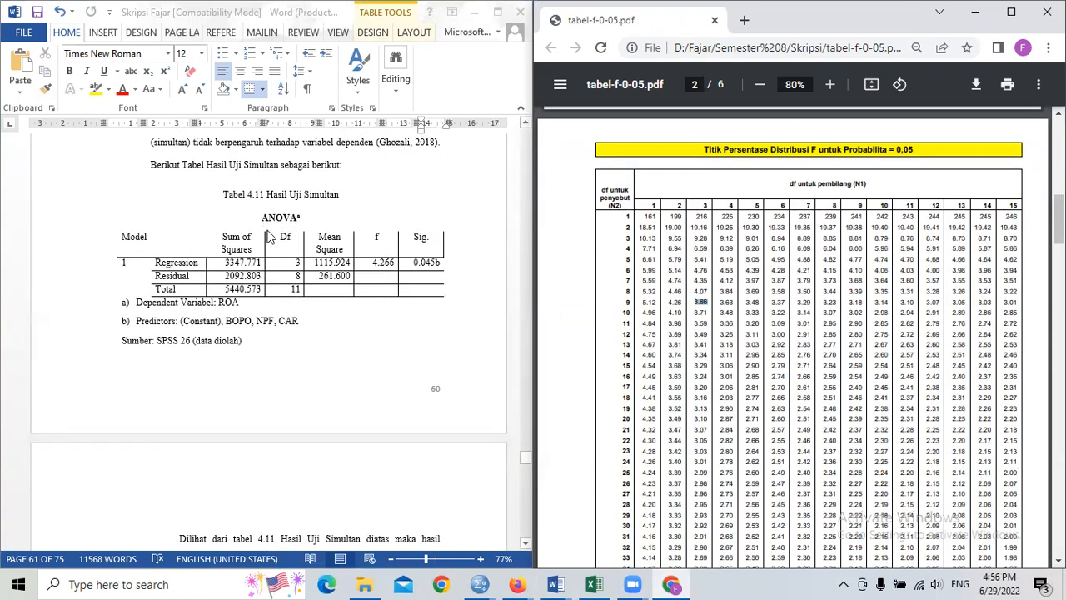
{"action": "scroll", "coordinate": [272, 236], "scroll_direction": "up", "scroll_amount": 1}
{"action": "left_click", "coordinate": [480, 584]}
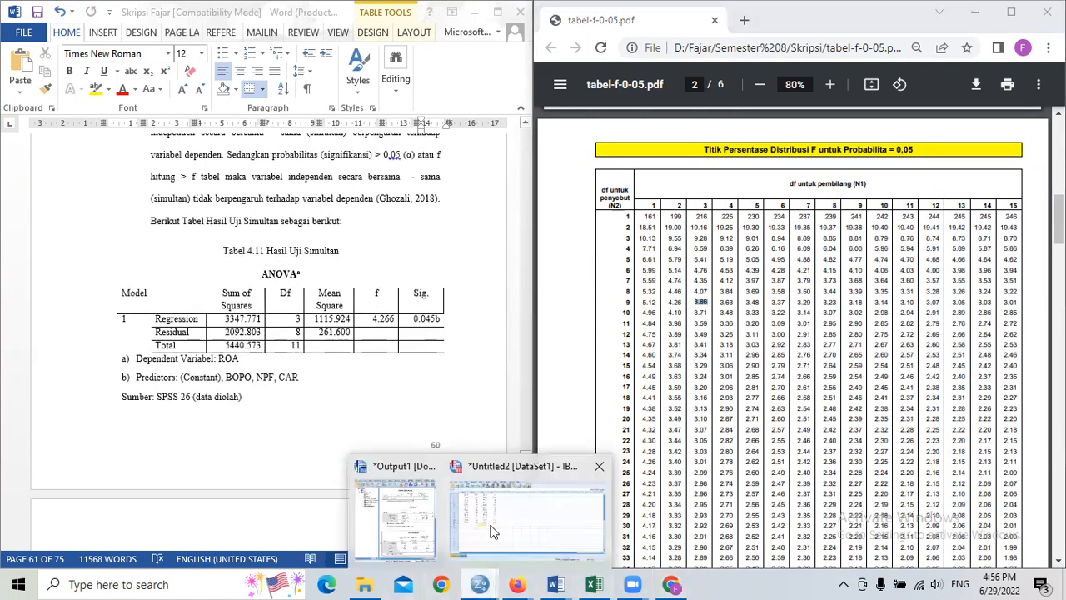
{"action": "left_click", "coordinate": [395, 527]}
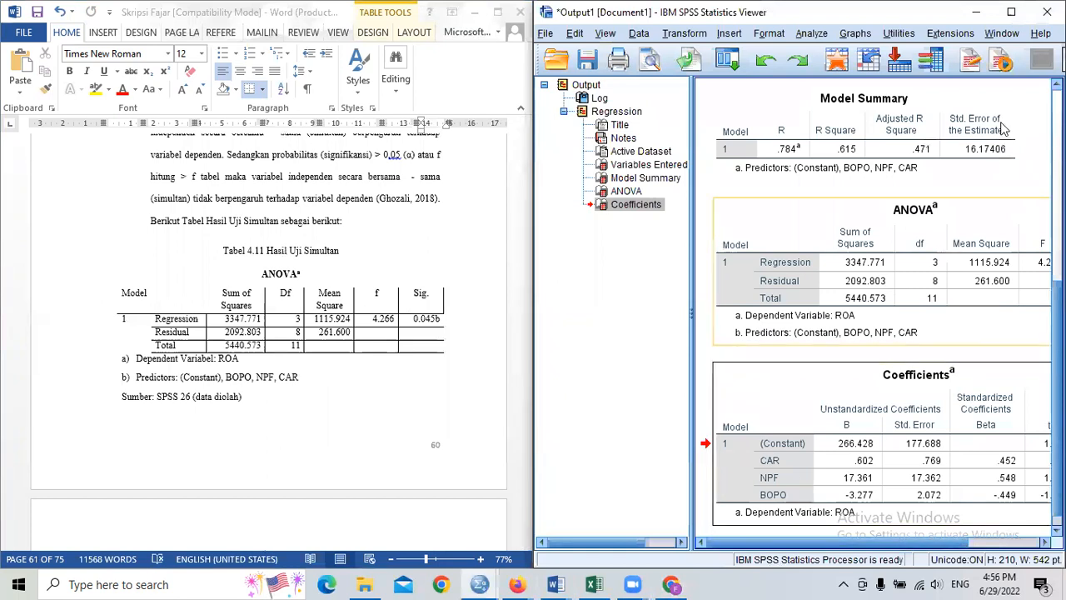
{"action": "key", "text": "super+Up"}
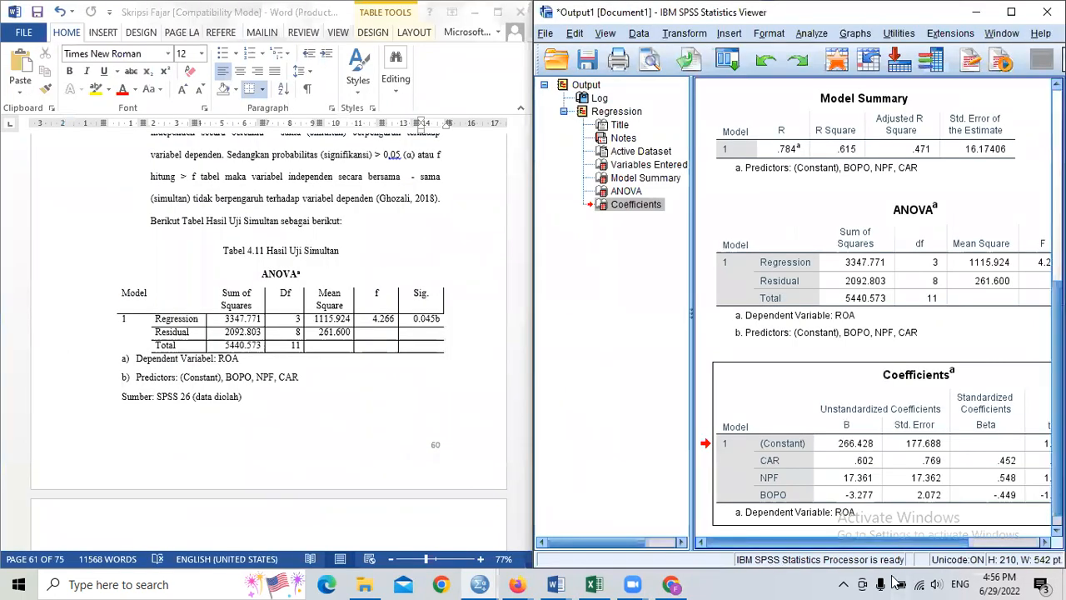
{"action": "left_click_drag", "start_coordinate": [896, 542], "coordinate": [968, 541]}
{"action": "left_click", "coordinate": [375, 336]}
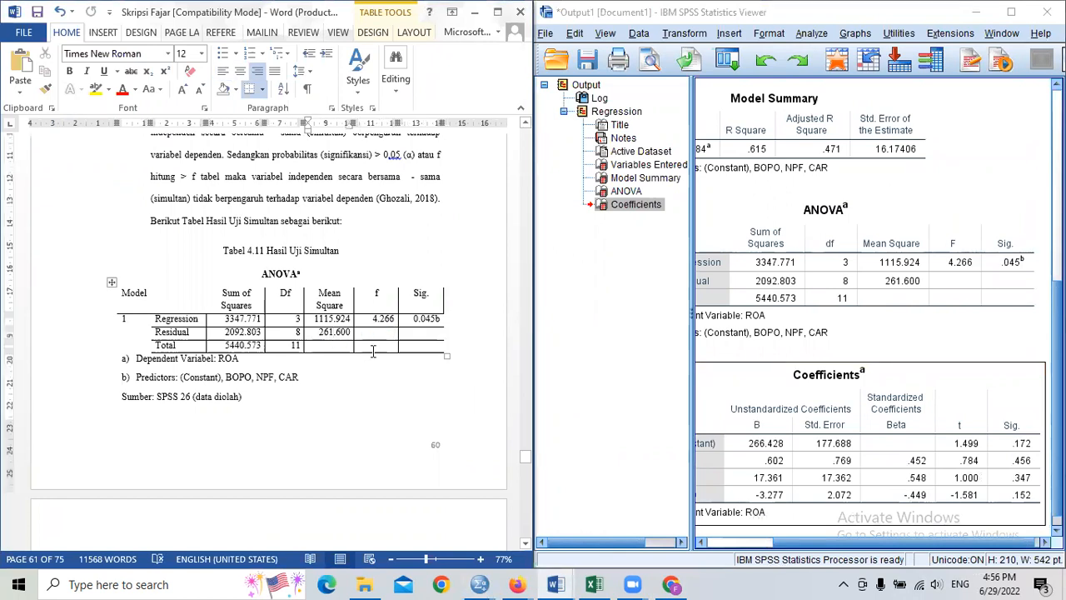
Examine the F-test interpretation paragraph against the f and Sig. values in Tabel 4.11
{"action": "scroll", "coordinate": [373, 351], "scroll_direction": "down", "scroll_amount": 3}
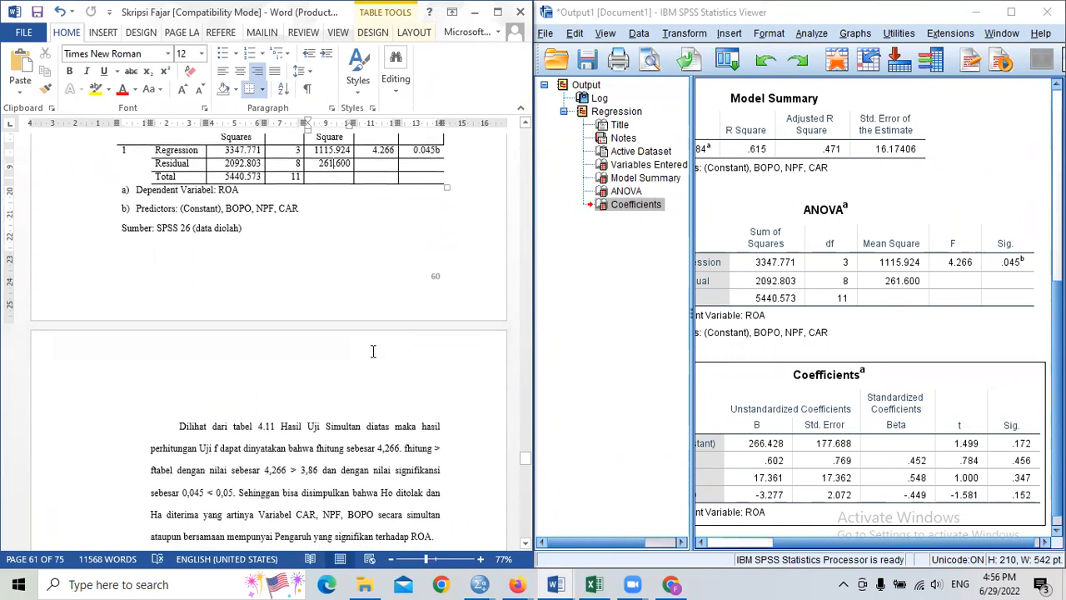
{"action": "scroll", "coordinate": [374, 350], "scroll_direction": "up", "scroll_amount": 1}
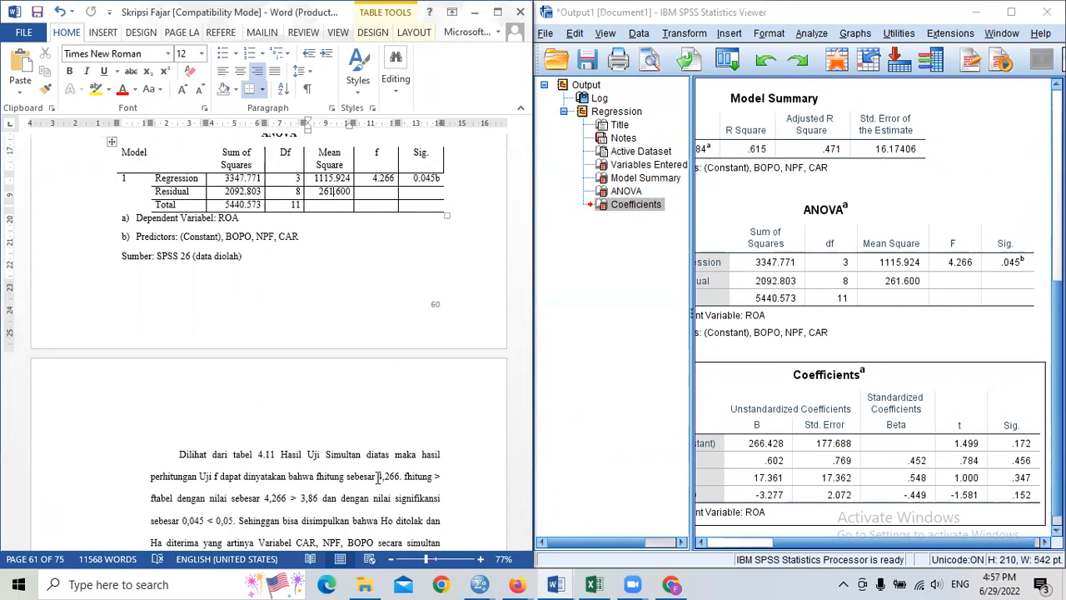
{"action": "scroll", "coordinate": [376, 477], "scroll_direction": "down", "scroll_amount": 1}
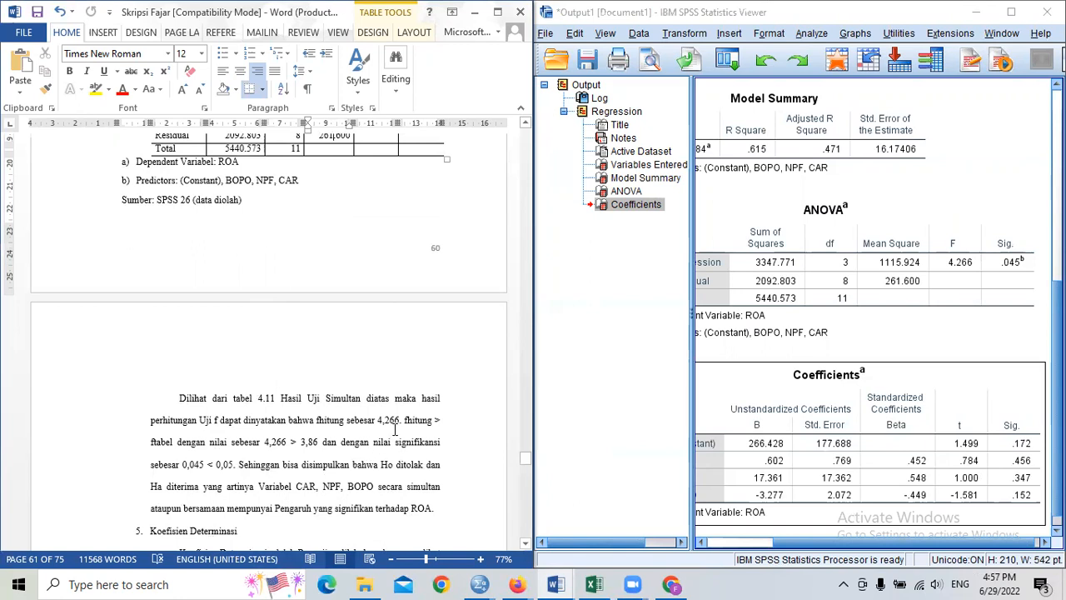
{"action": "scroll", "coordinate": [233, 439], "scroll_direction": "up", "scroll_amount": 1}
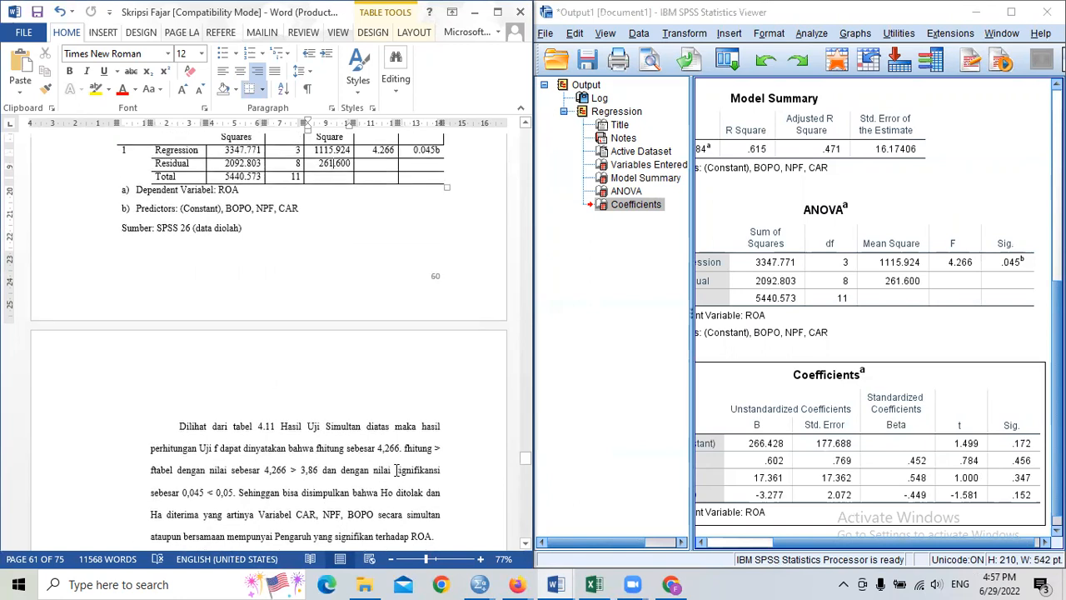
{"action": "scroll", "coordinate": [369, 272], "scroll_direction": "up", "scroll_amount": 2}
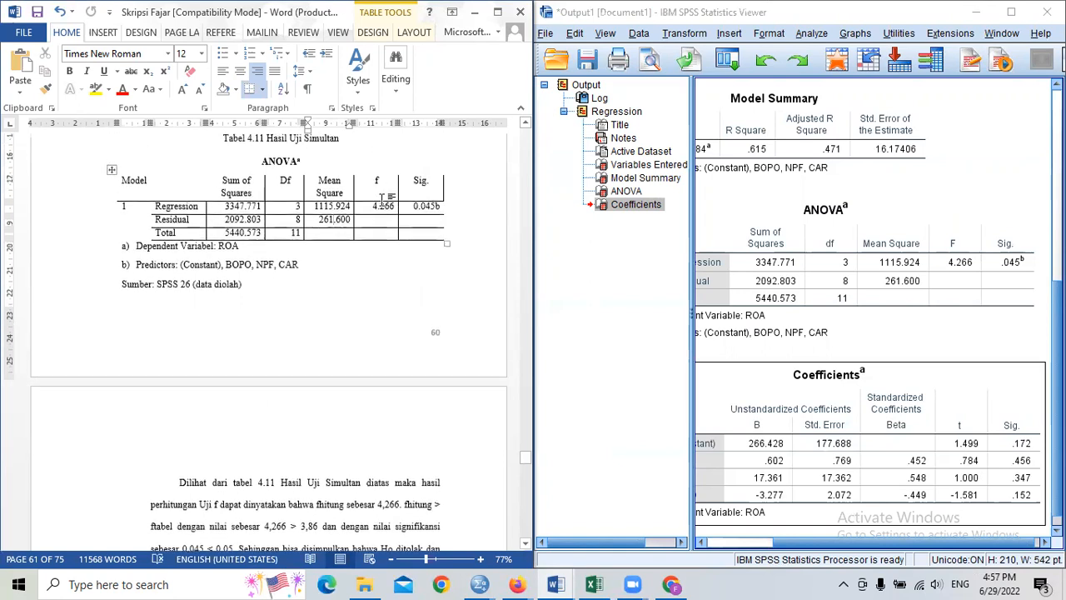
{"action": "scroll", "coordinate": [395, 375], "scroll_direction": "down", "scroll_amount": 1}
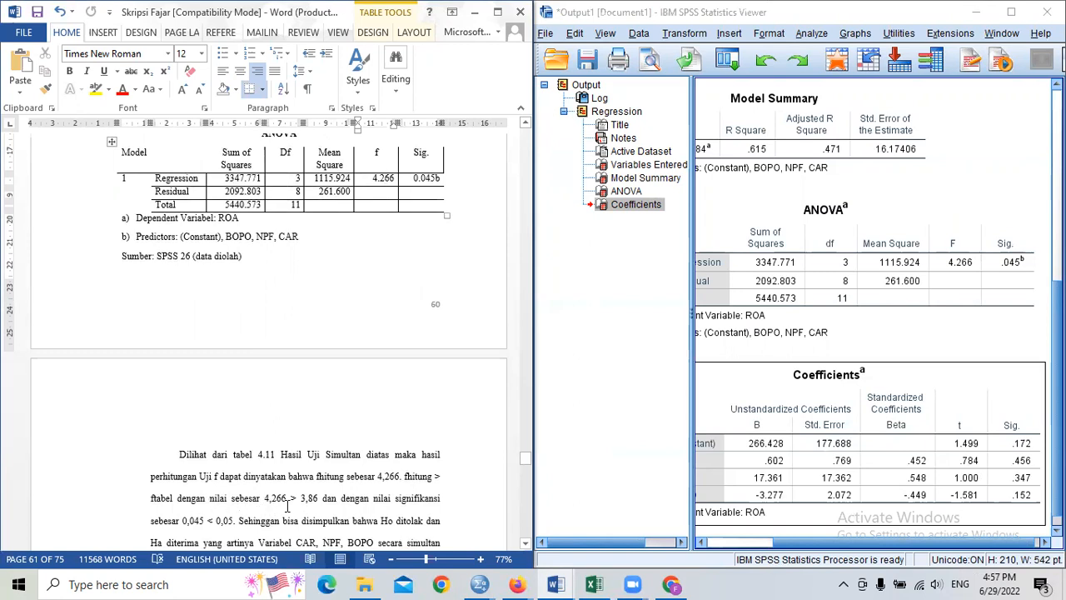
{"action": "scroll", "coordinate": [285, 500], "scroll_direction": "down", "scroll_amount": 2}
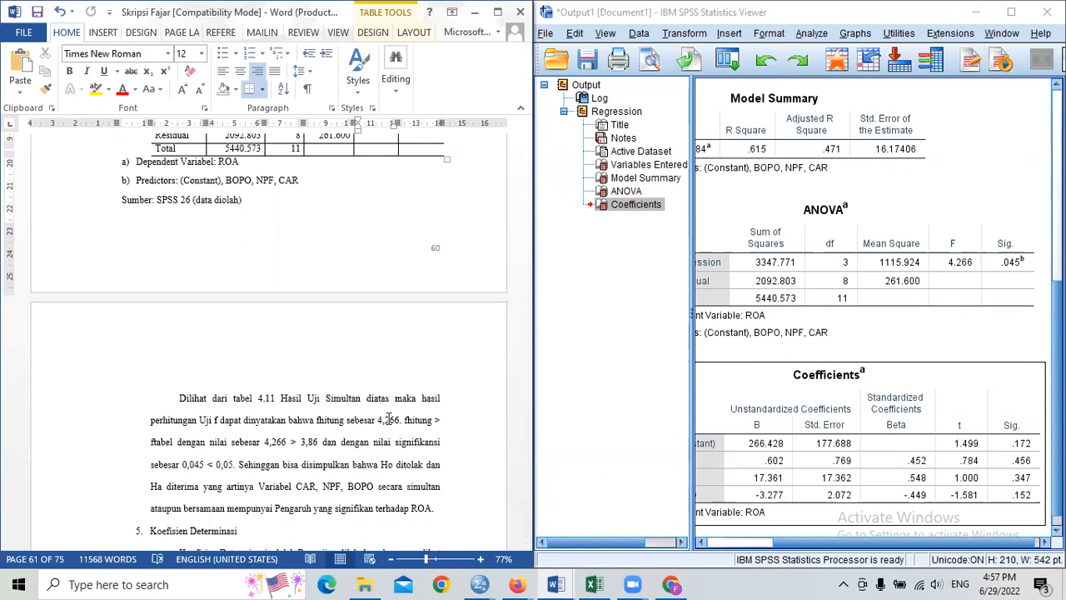
Add the line "Ftabel = f (k;n-k)= f (3; 9) =" below the F-test interpretation paragraph
{"action": "left_click", "coordinate": [454, 508]}
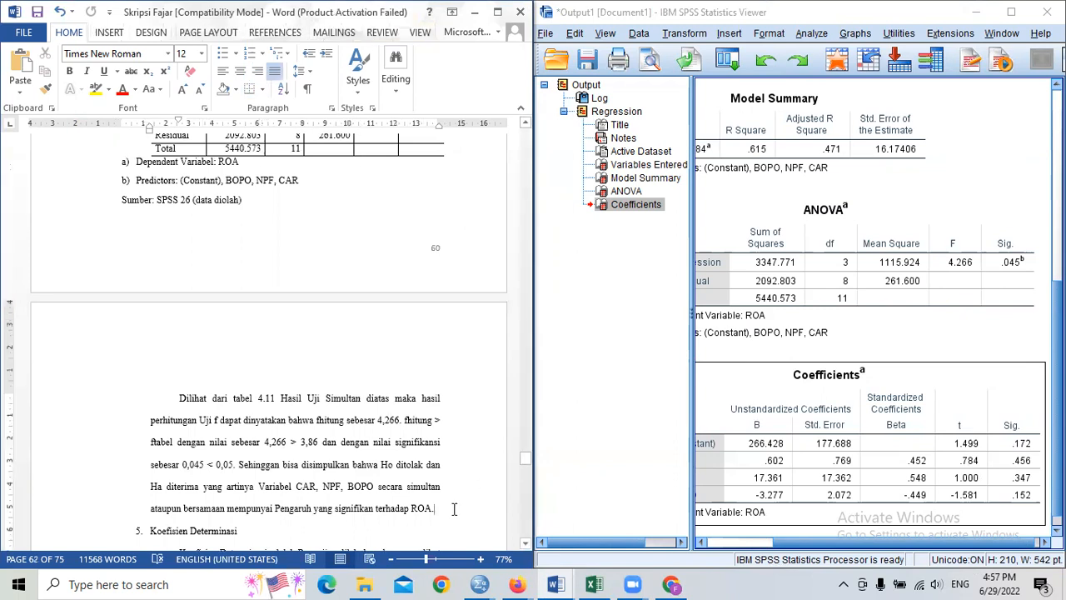
{"action": "key", "text": "Return"}
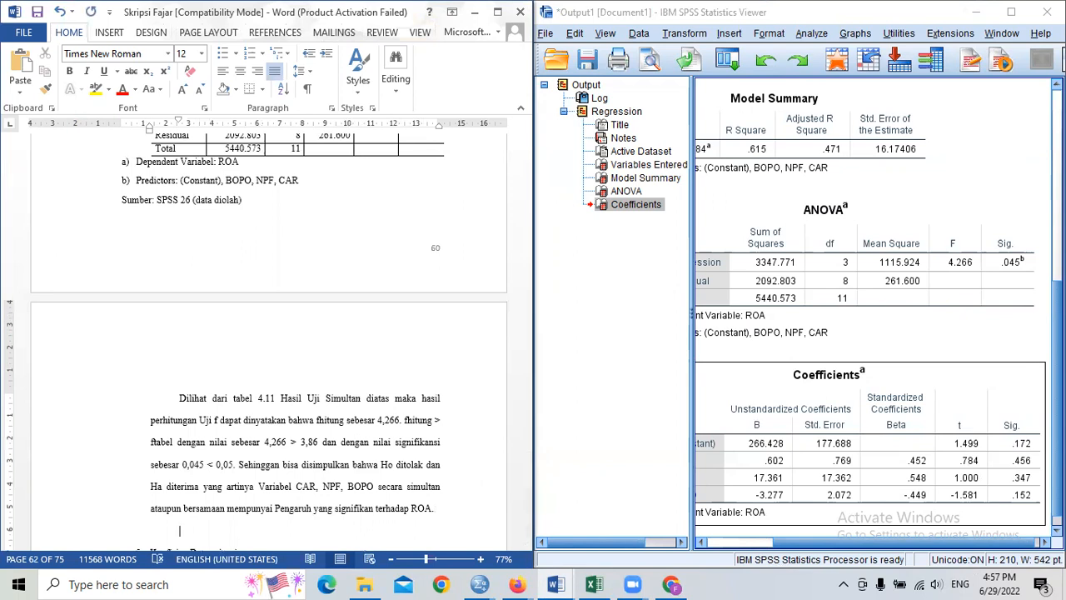
{"action": "type", "text": "ftabel = f (k;n-k)= f ("}
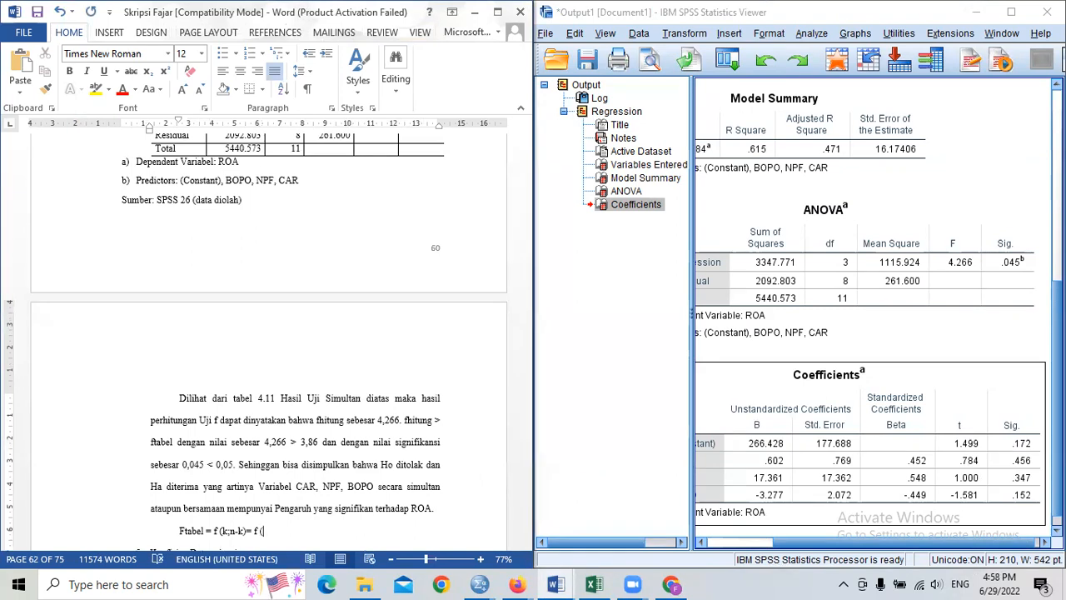
{"action": "type", "text": "3; 9)"}
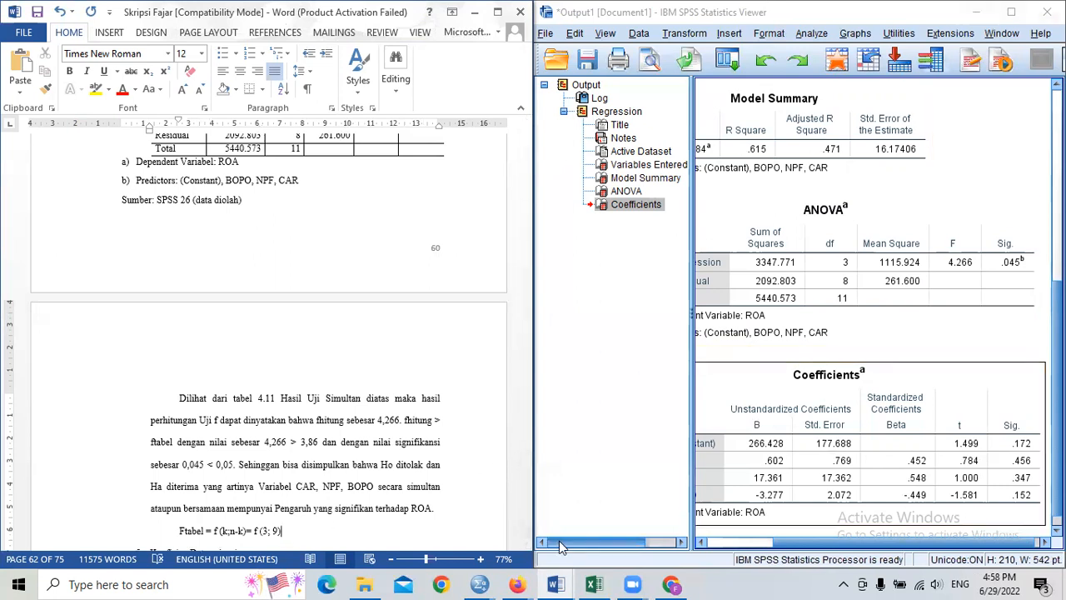
{"action": "type", "text": "="}
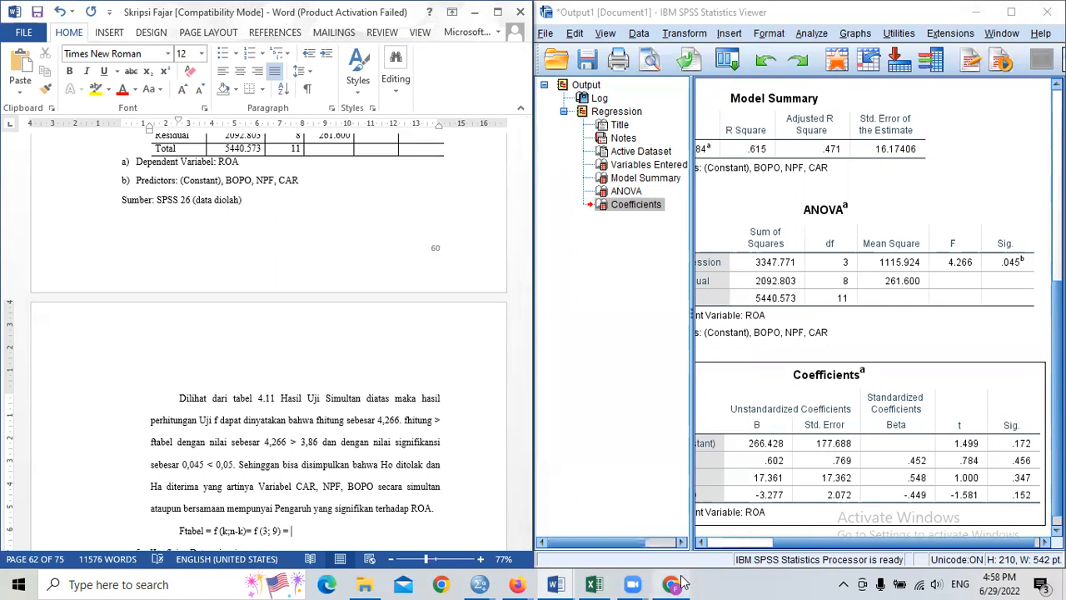
Look up the F value for N1 = 3 and N2 = 9 in tabel-f-0-05.pdf and enter 3,86 as the Ftabel result
{"action": "left_click", "coordinate": [680, 582]}
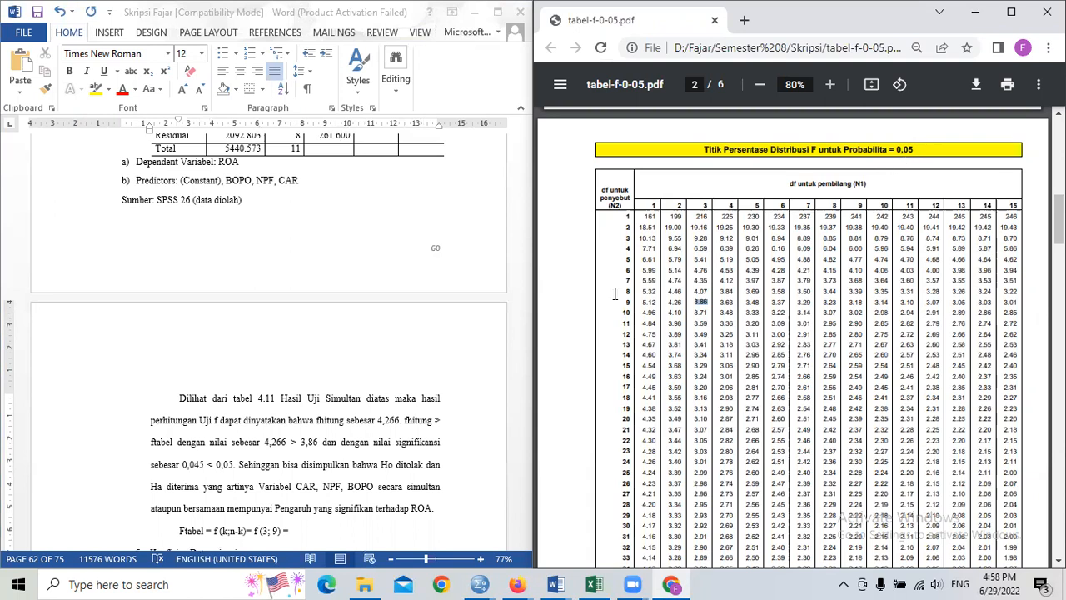
{"action": "left_click", "coordinate": [289, 530]}
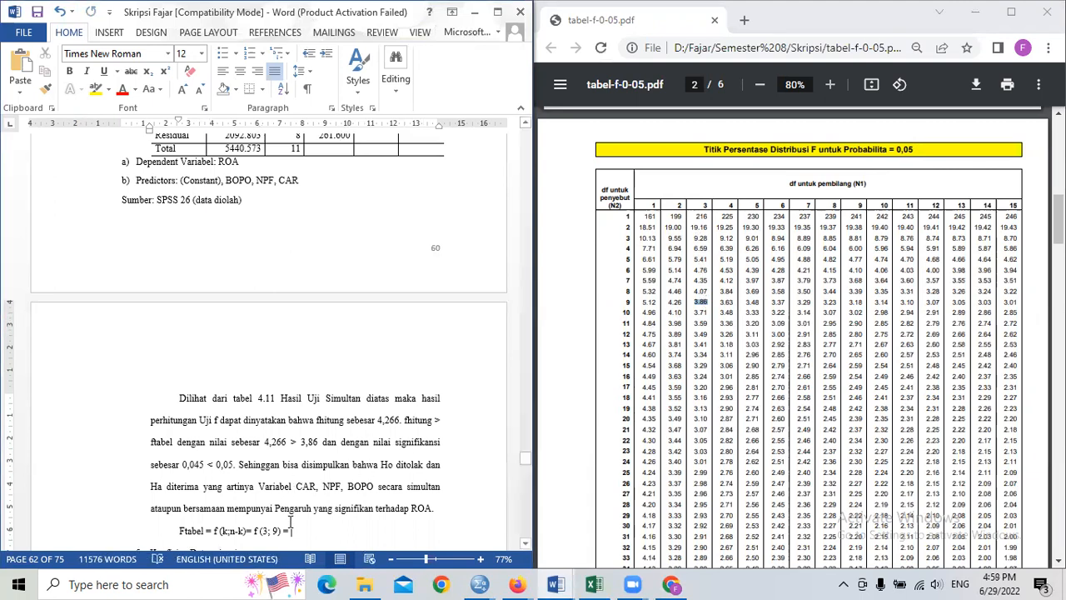
{"action": "left_click_drag", "start_coordinate": [710, 302], "coordinate": [695, 303]}
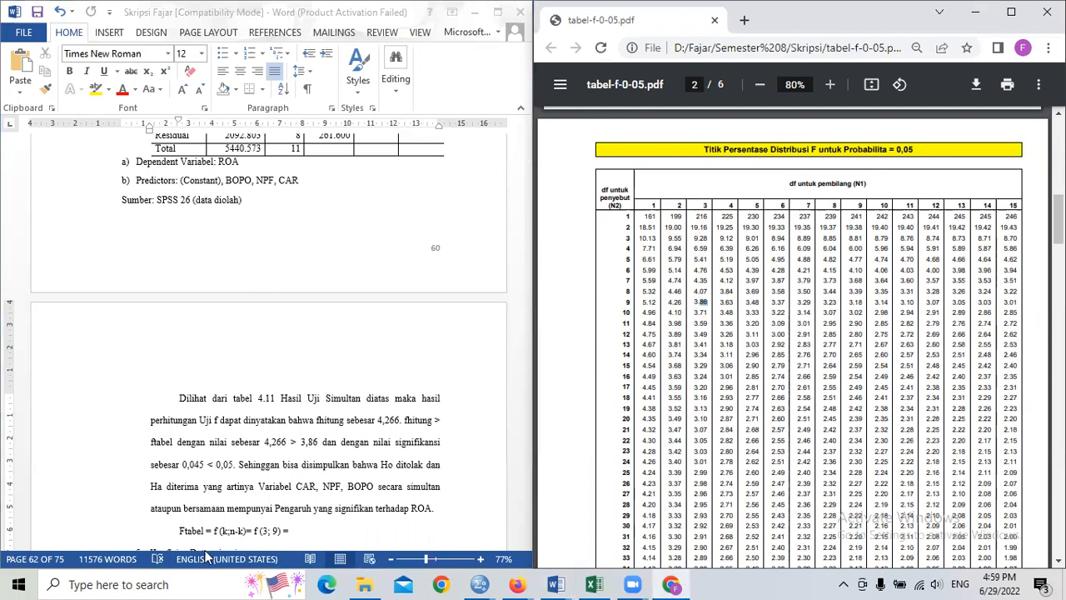
{"action": "left_click", "coordinate": [309, 534]}
{"action": "type", "text": "3,86"}
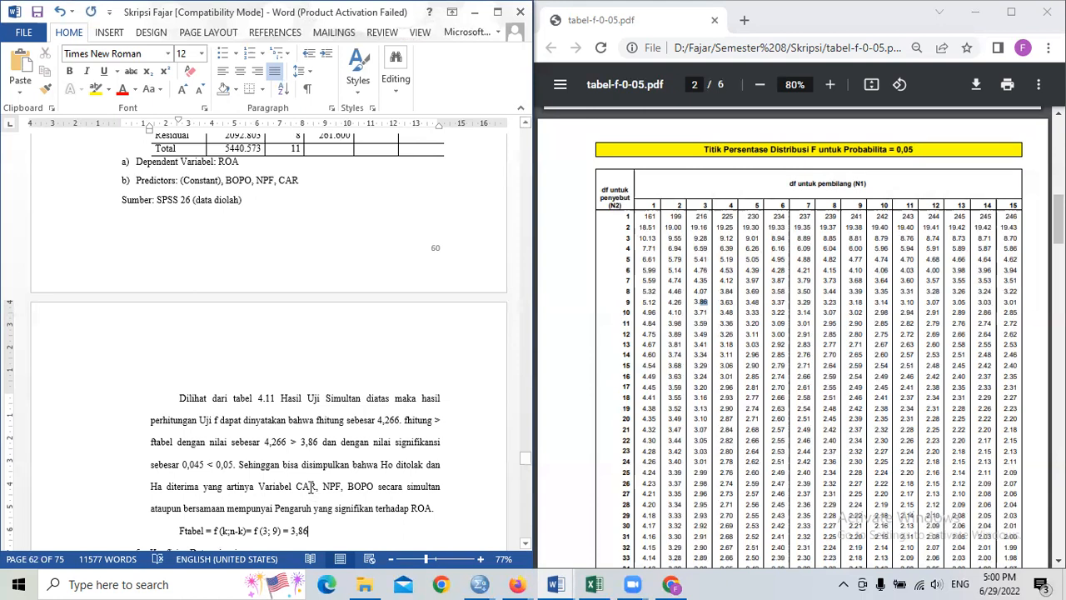
Review Tabel 4.11 with its F-test interpretation, and read on through the Koefisien Determinasi section to Tabel 4.12
{"action": "scroll", "coordinate": [310, 487], "scroll_direction": "up", "scroll_amount": 2}
{"action": "scroll", "coordinate": [316, 487], "scroll_direction": "down", "scroll_amount": 1}
{"action": "scroll", "coordinate": [319, 486], "scroll_direction": "up", "scroll_amount": 2}
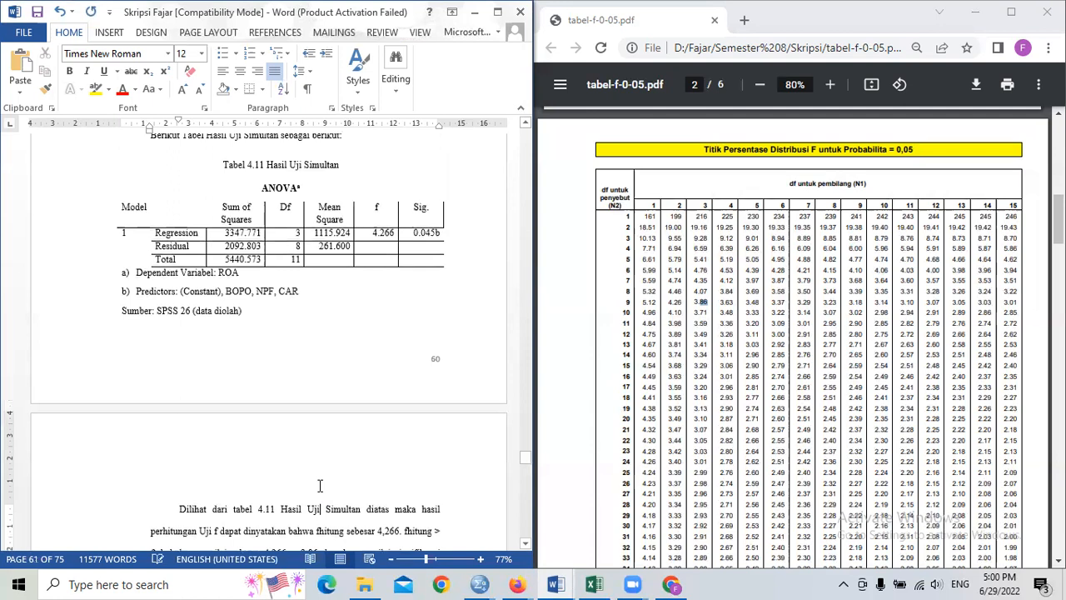
{"action": "scroll", "coordinate": [319, 485], "scroll_direction": "down", "scroll_amount": 6}
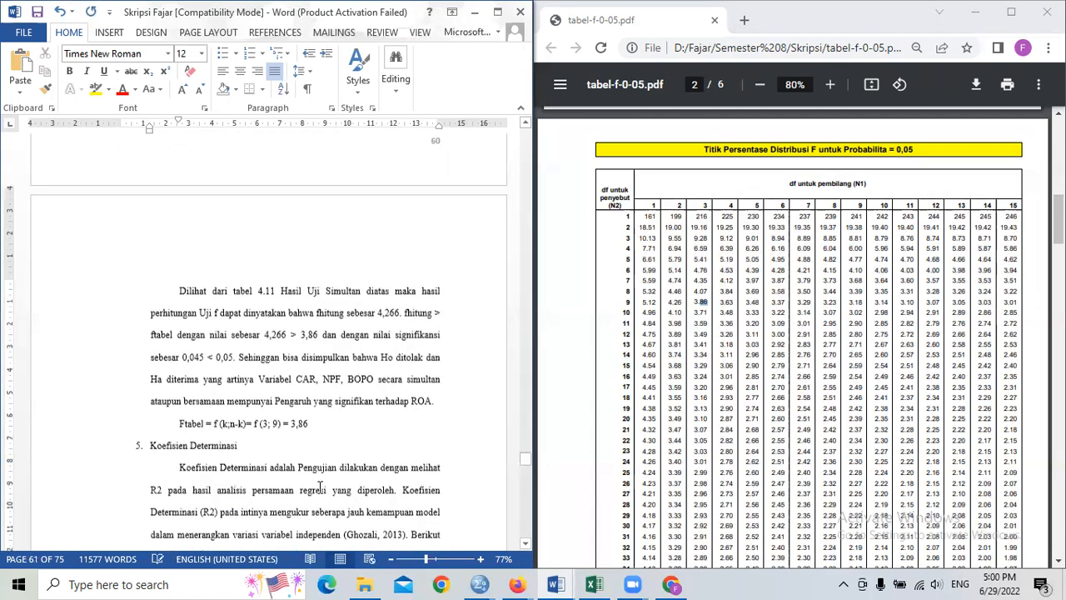
{"action": "scroll", "coordinate": [319, 487], "scroll_direction": "down", "scroll_amount": 3}
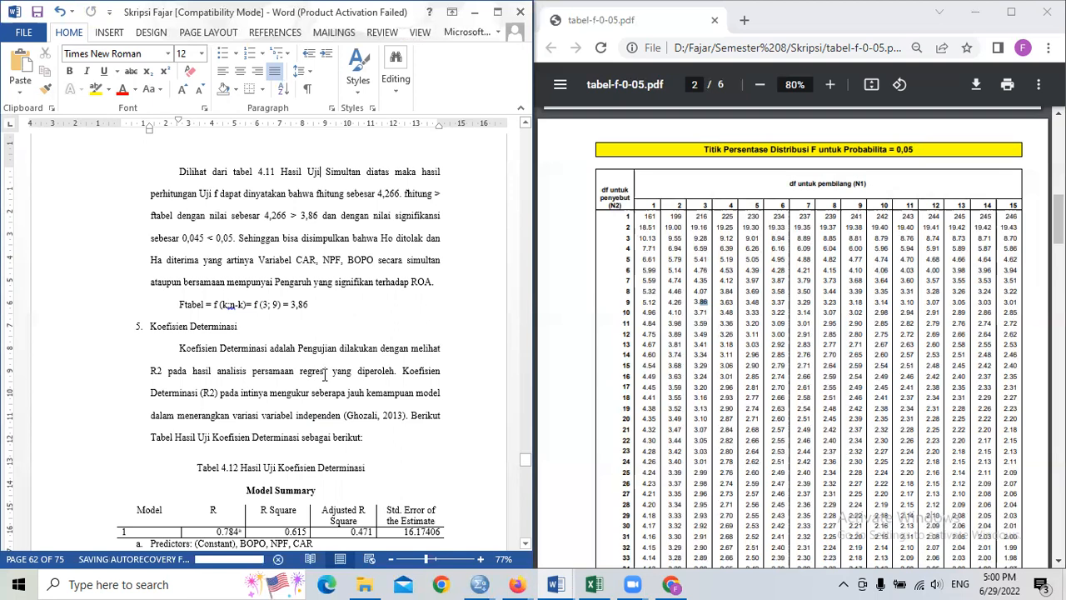
{"action": "scroll", "coordinate": [350, 403], "scroll_direction": "down", "scroll_amount": 3}
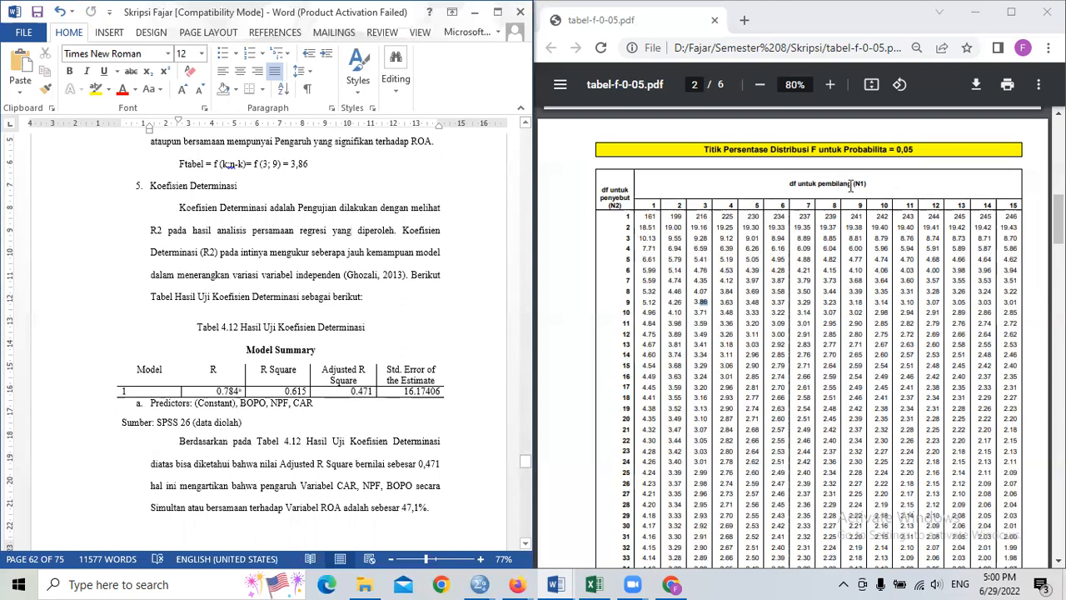
Switch to the SPSS output viewer and bring its Model Summary table into view beside the thesis
{"action": "left_click", "coordinate": [976, 11]}
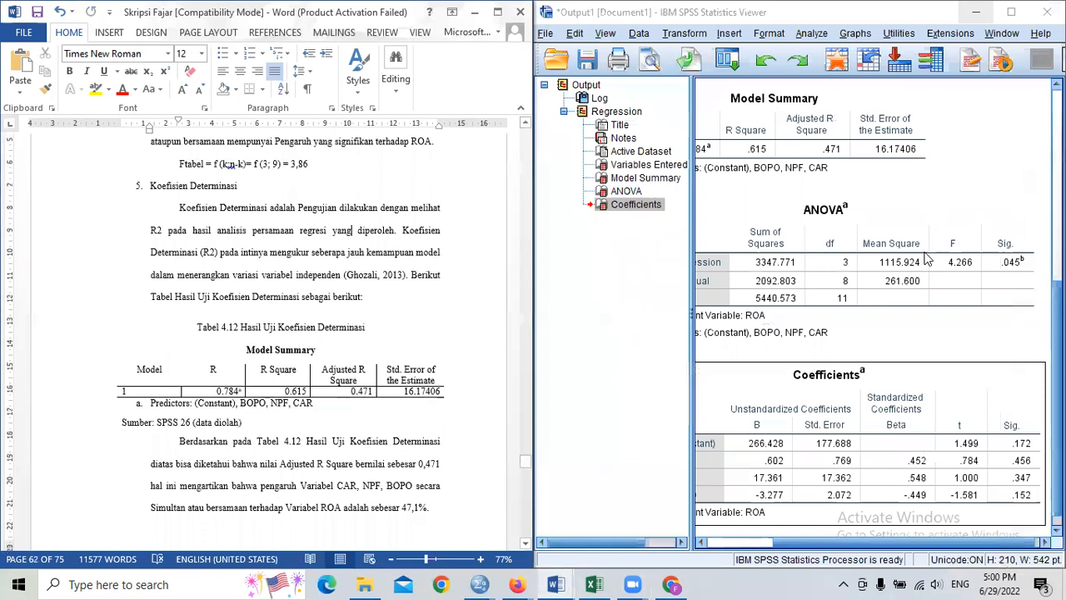
{"action": "left_click", "coordinate": [1011, 15]}
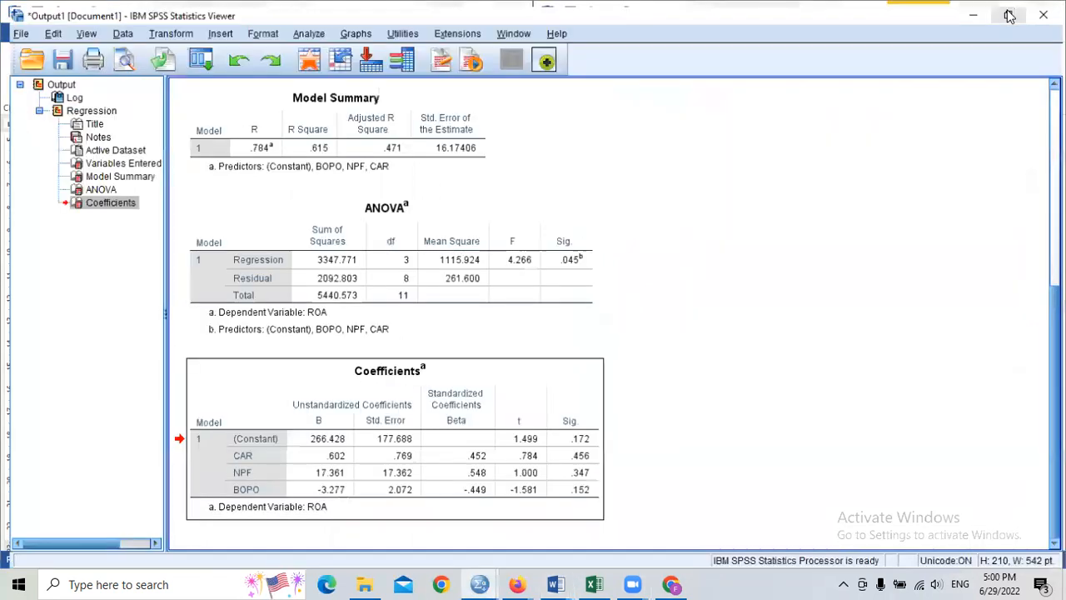
{"action": "scroll", "coordinate": [314, 304], "scroll_direction": "up", "scroll_amount": 3}
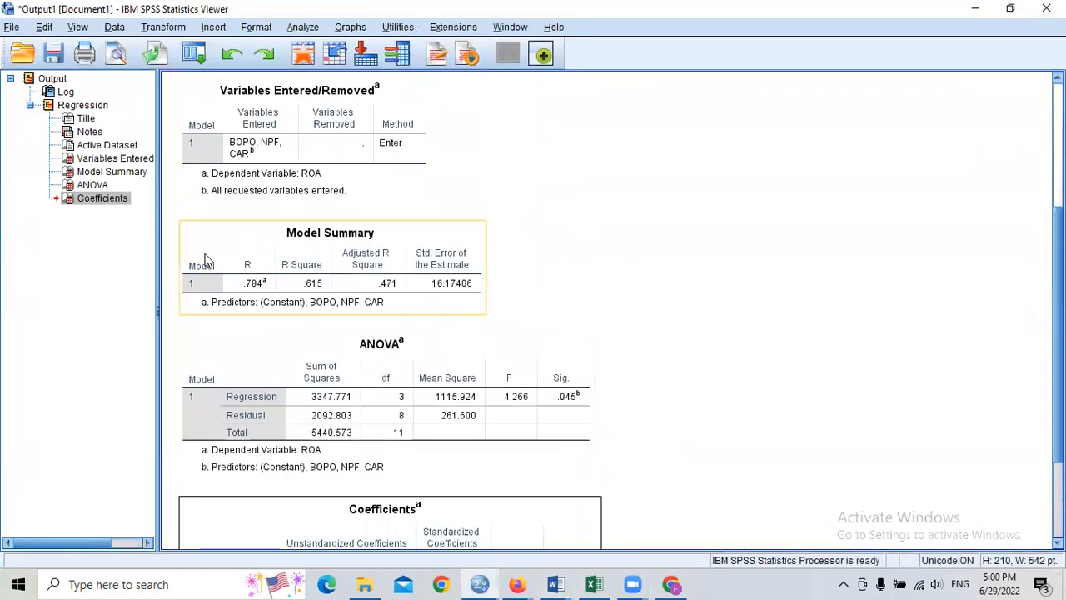
{"action": "left_click", "coordinate": [340, 263]}
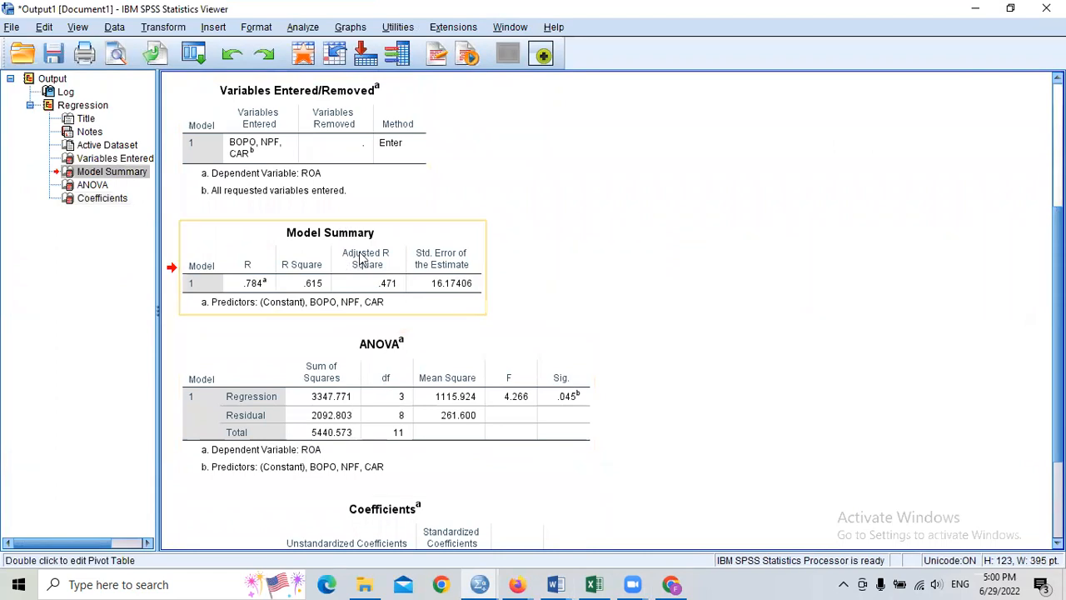
{"action": "double_click", "coordinate": [795, 8]}
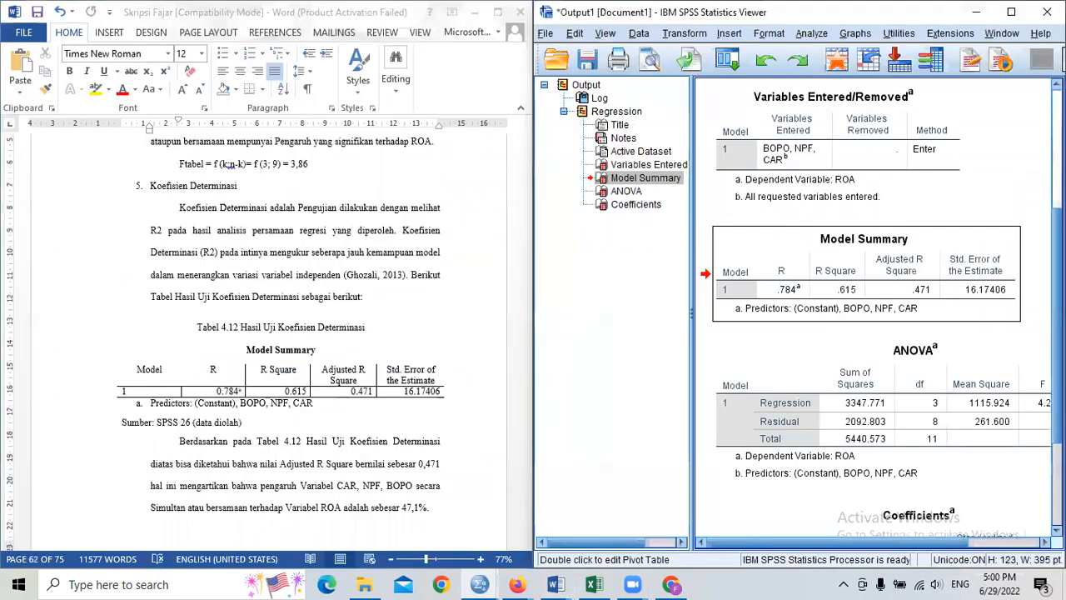
Compare the SPSS Model Summary with Tabel 4.12 and check the Adjusted R Square column against the paragraph below the table
{"action": "scroll", "coordinate": [221, 340], "scroll_direction": "down", "scroll_amount": 1}
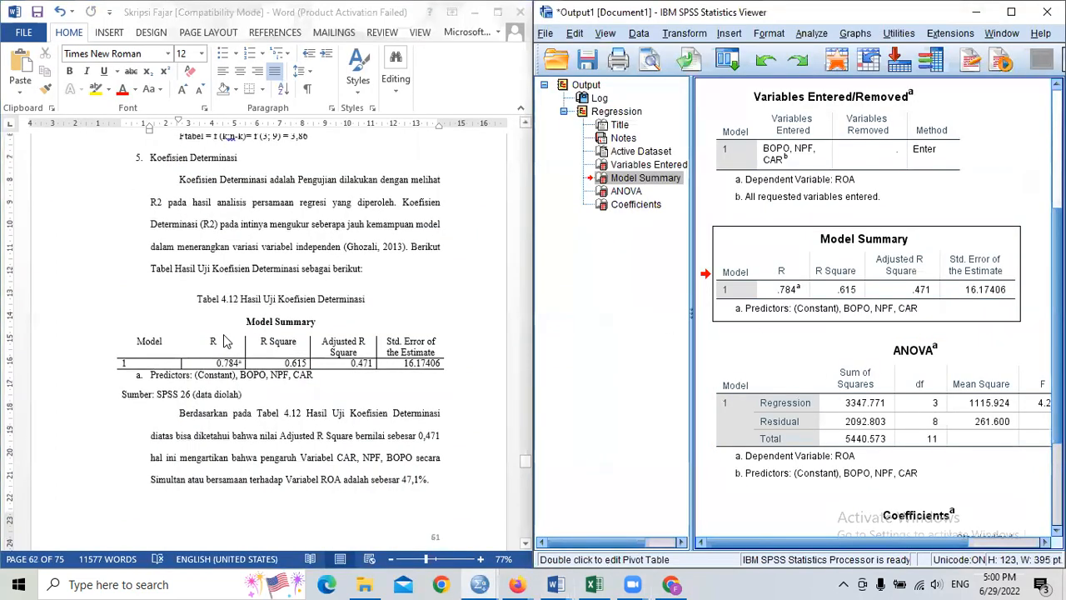
{"action": "scroll", "coordinate": [223, 340], "scroll_direction": "down", "scroll_amount": 3}
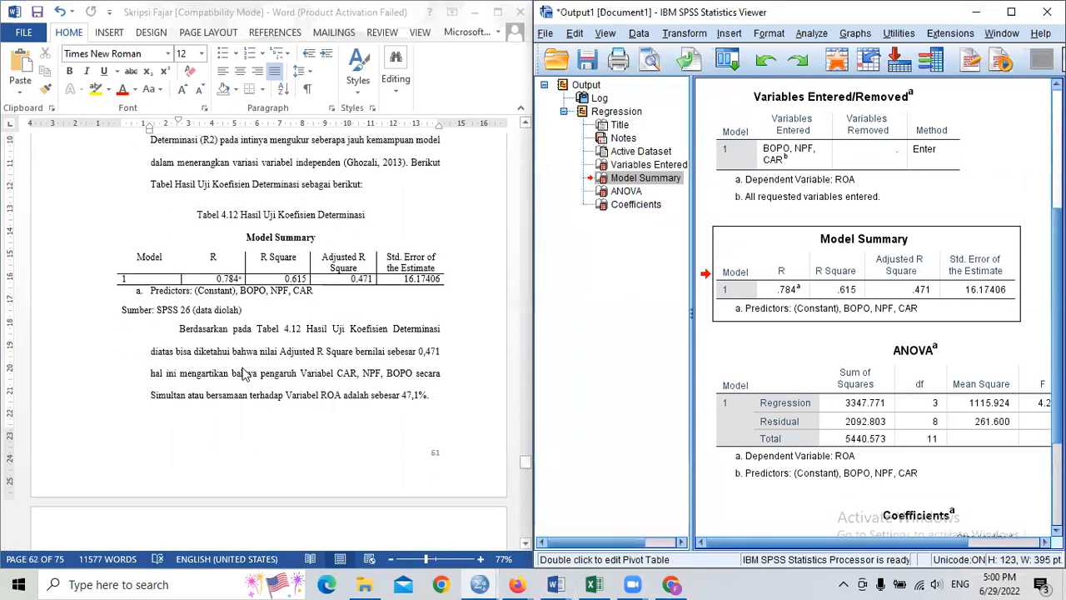
{"action": "left_click", "coordinate": [291, 258]}
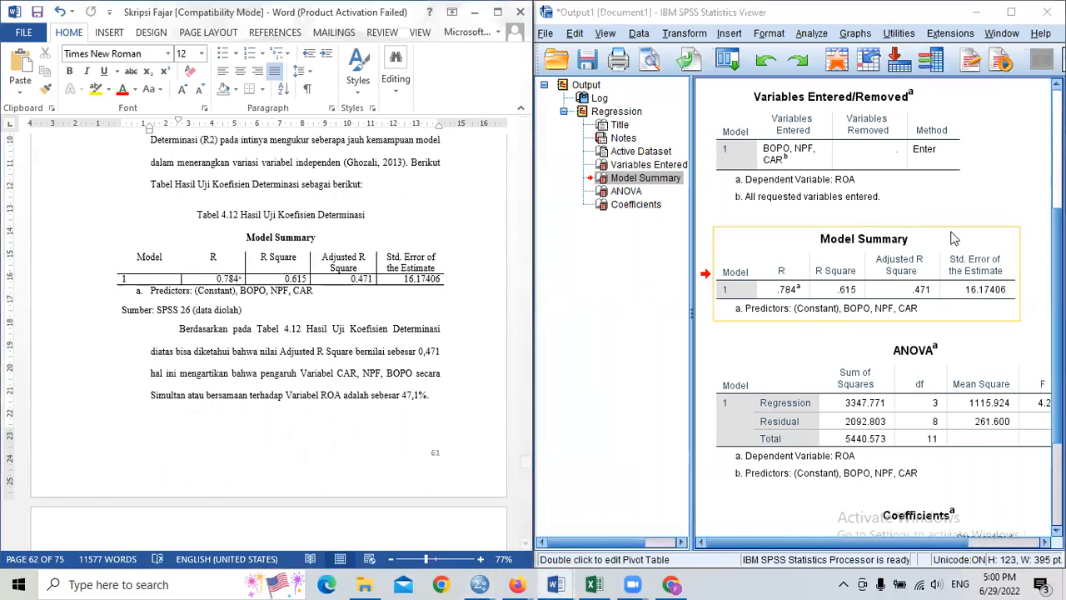
{"action": "left_click", "coordinate": [934, 262]}
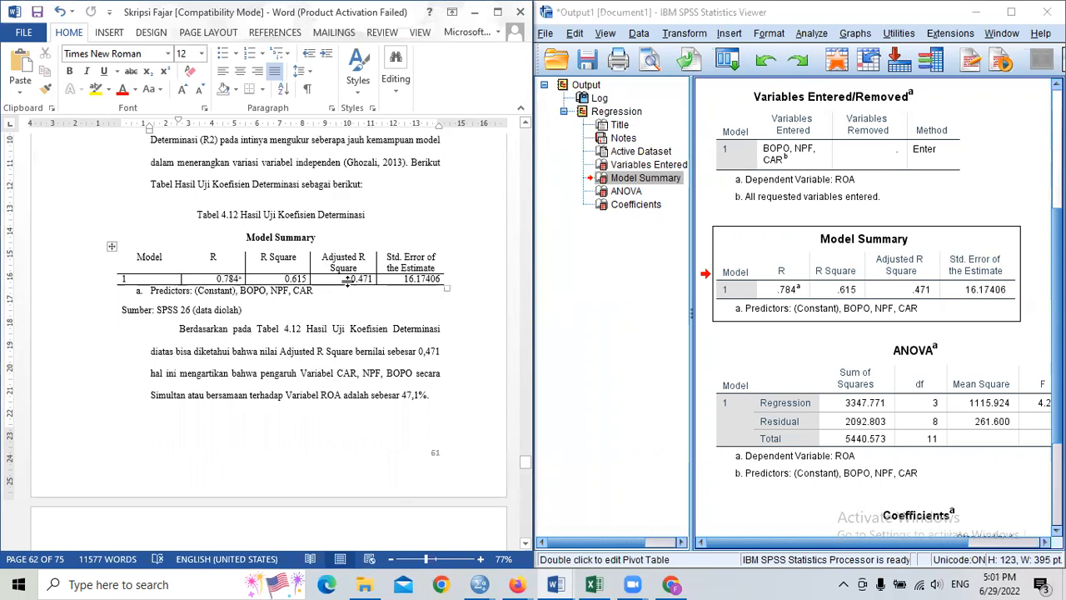
{"action": "left_click_drag", "start_coordinate": [328, 261], "coordinate": [350, 281]}
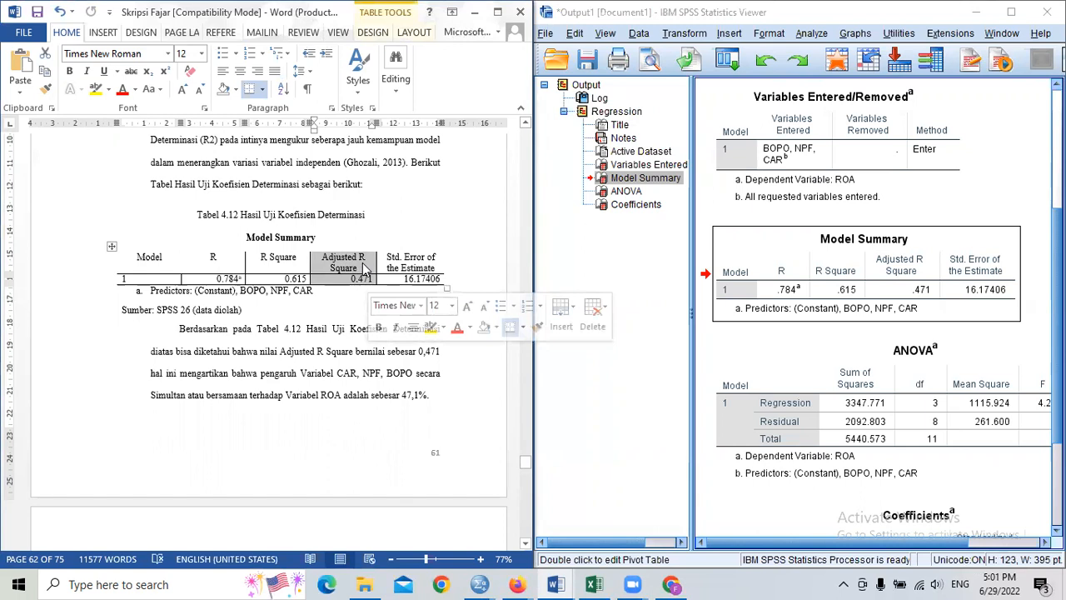
{"action": "left_click", "coordinate": [441, 351]}
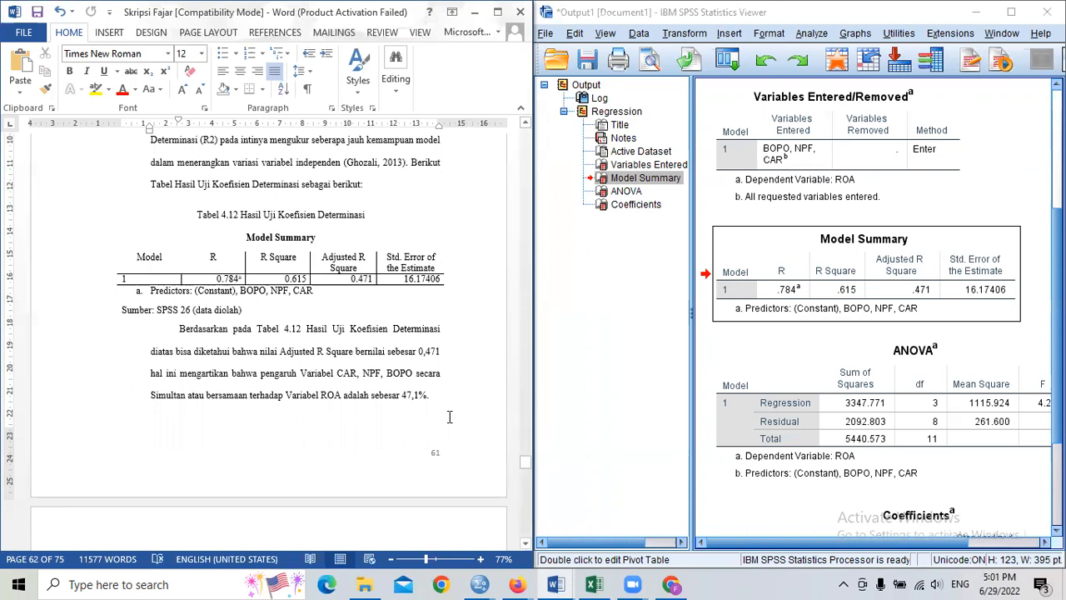
Reread the F-test conclusion on the simultaneous effect of CAR, NPF and BOPO together with the Koefisien Determinasi explanation
{"action": "scroll", "coordinate": [419, 395], "scroll_direction": "up", "scroll_amount": 3}
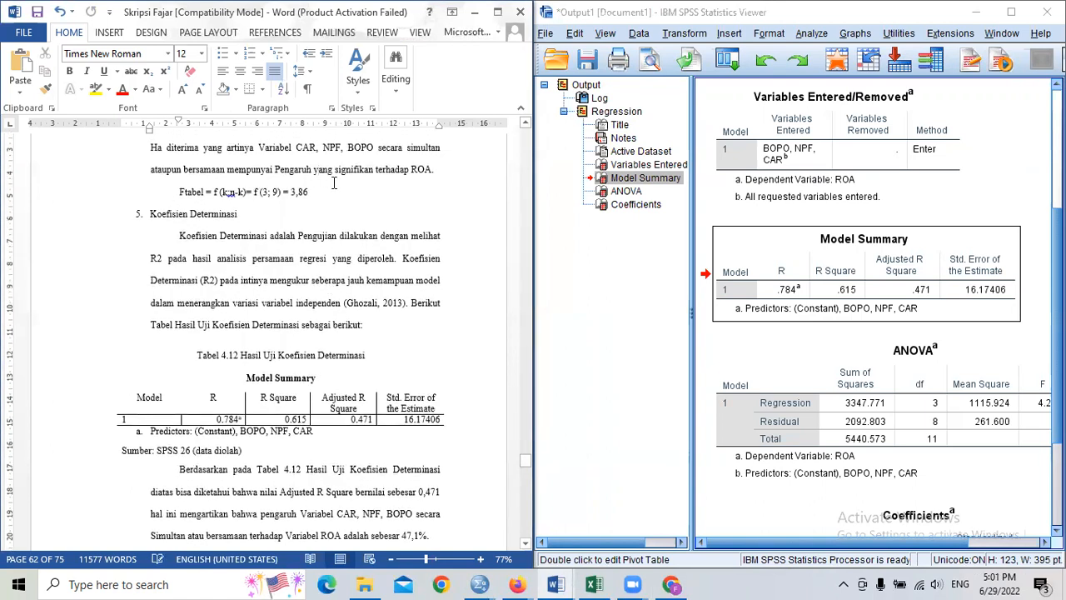
{"action": "scroll", "coordinate": [252, 234], "scroll_direction": "up", "scroll_amount": 2}
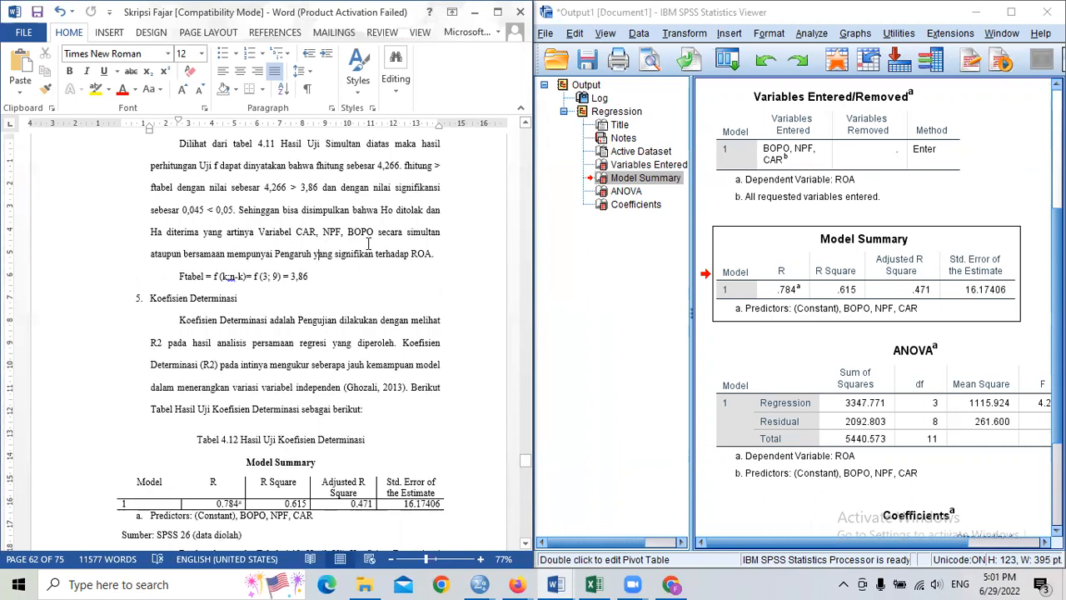
{"action": "scroll", "coordinate": [363, 423], "scroll_direction": "up", "scroll_amount": 1}
{"action": "scroll", "coordinate": [359, 427], "scroll_direction": "down", "scroll_amount": 3}
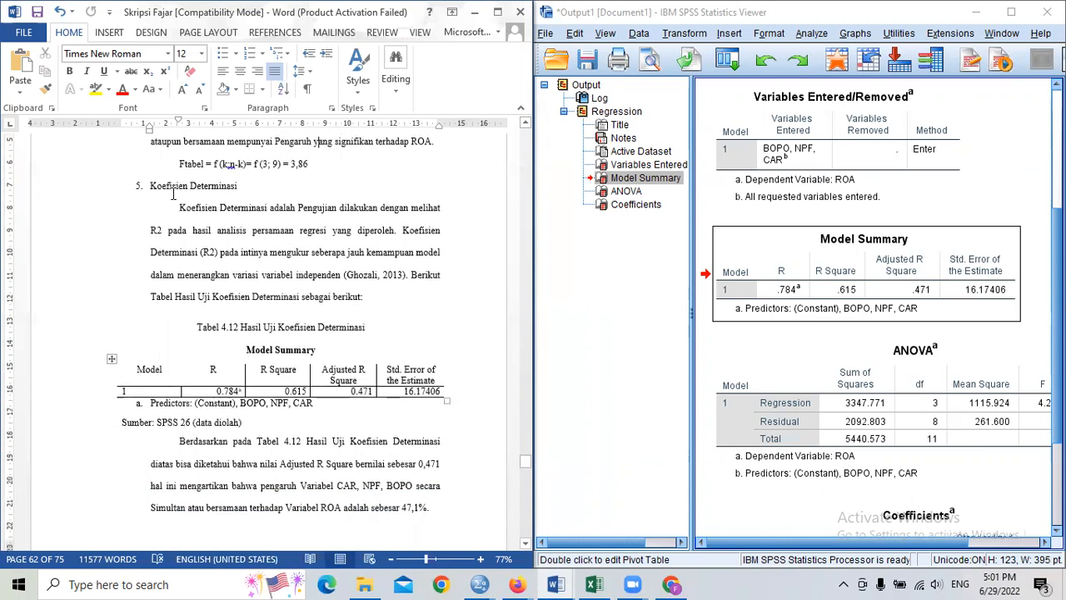
{"action": "scroll", "coordinate": [435, 450], "scroll_direction": "down", "scroll_amount": 1}
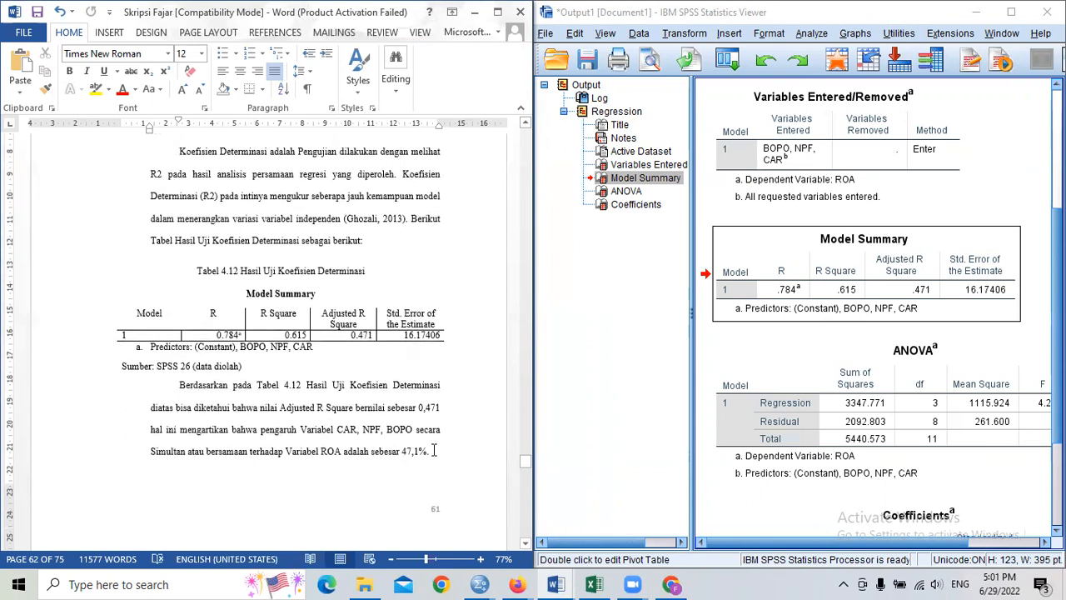
Examine the closing percentage in the Tabel 4.12 interpretation and the start of the Pembahasan Hasil section
{"action": "left_click_drag", "start_coordinate": [434, 450], "coordinate": [371, 451]}
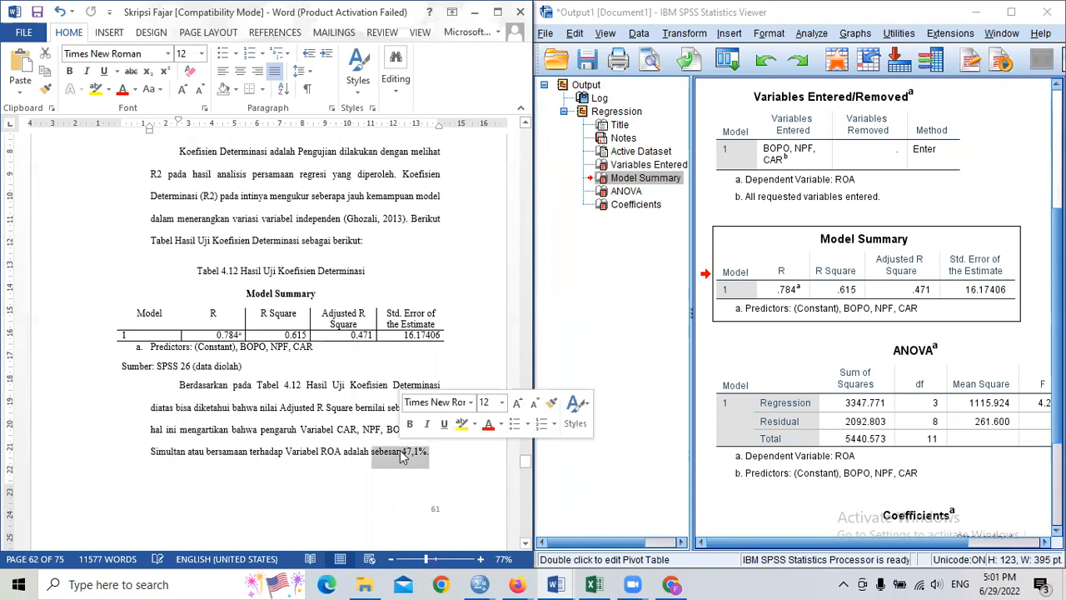
{"action": "scroll", "coordinate": [371, 450], "scroll_direction": "down", "scroll_amount": 3}
{"action": "scroll", "coordinate": [369, 450], "scroll_direction": "up", "scroll_amount": 3}
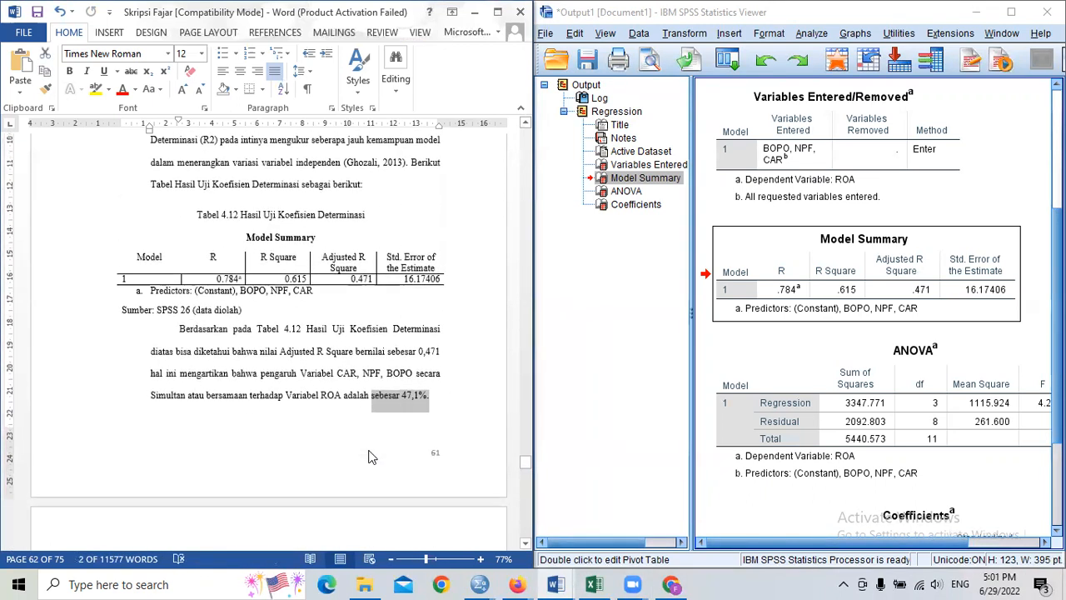
{"action": "scroll", "coordinate": [372, 458], "scroll_direction": "down", "scroll_amount": 2}
{"action": "left_click", "coordinate": [413, 272]}
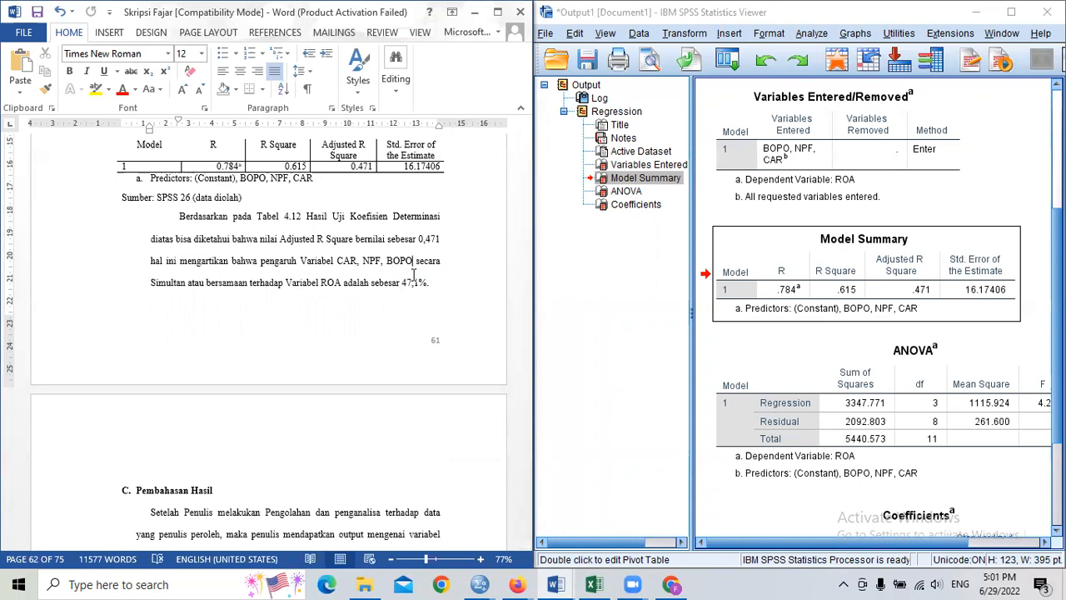
{"action": "scroll", "coordinate": [413, 275], "scroll_direction": "down", "scroll_amount": 5}
{"action": "scroll", "coordinate": [413, 275], "scroll_direction": "up", "scroll_amount": 4}
{"action": "scroll", "coordinate": [413, 275], "scroll_direction": "up", "scroll_amount": 4}
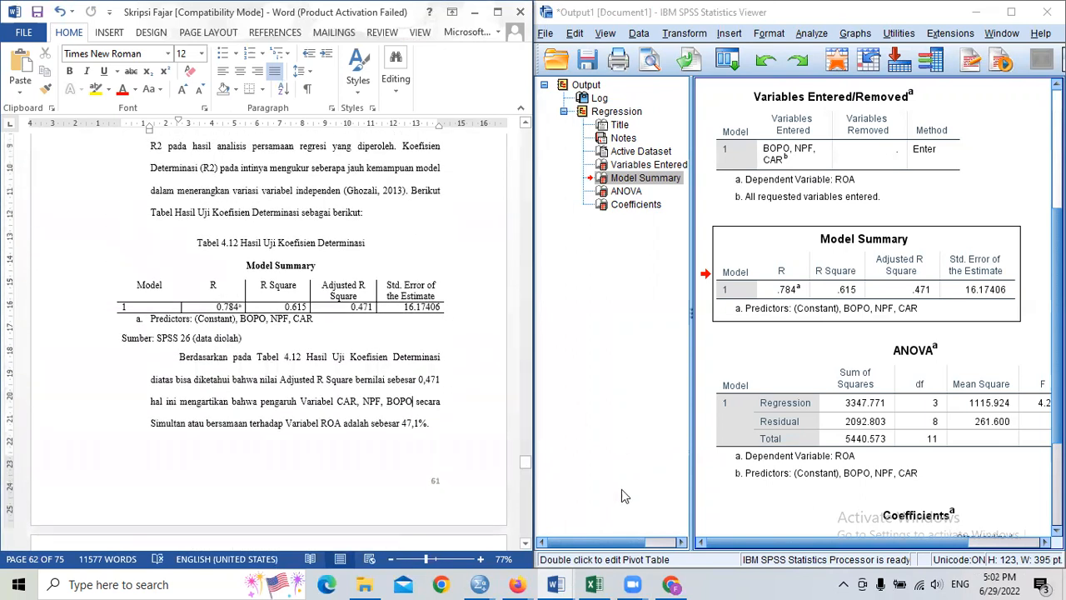